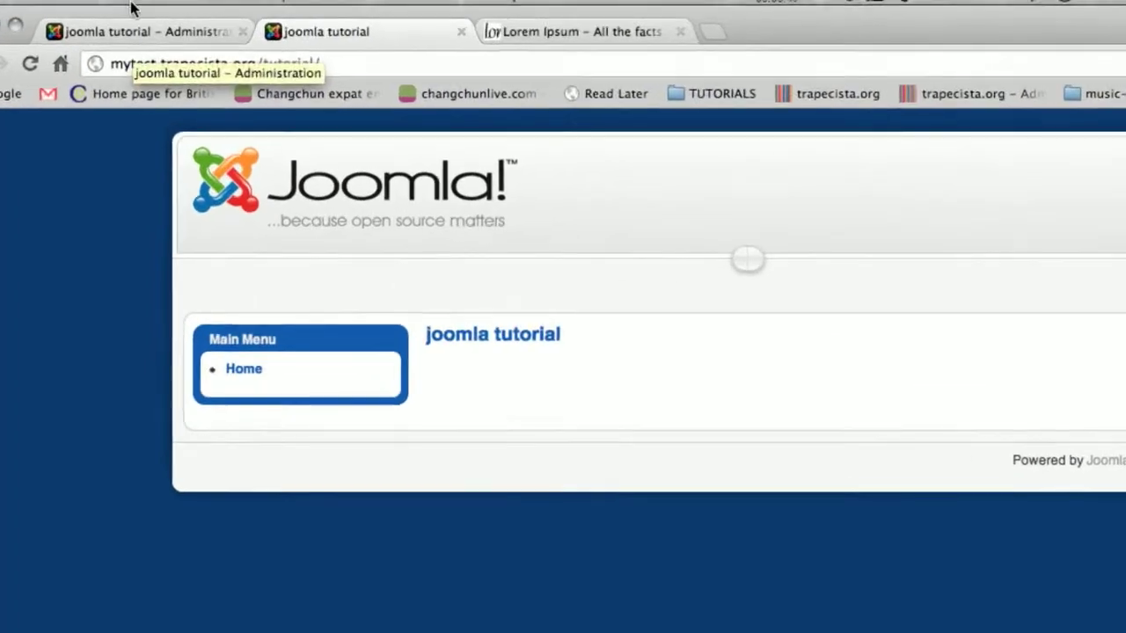
# Step: Compare the site's administration page and its address with the public home page, returning to the administration page
pyautogui.click(146, 25)
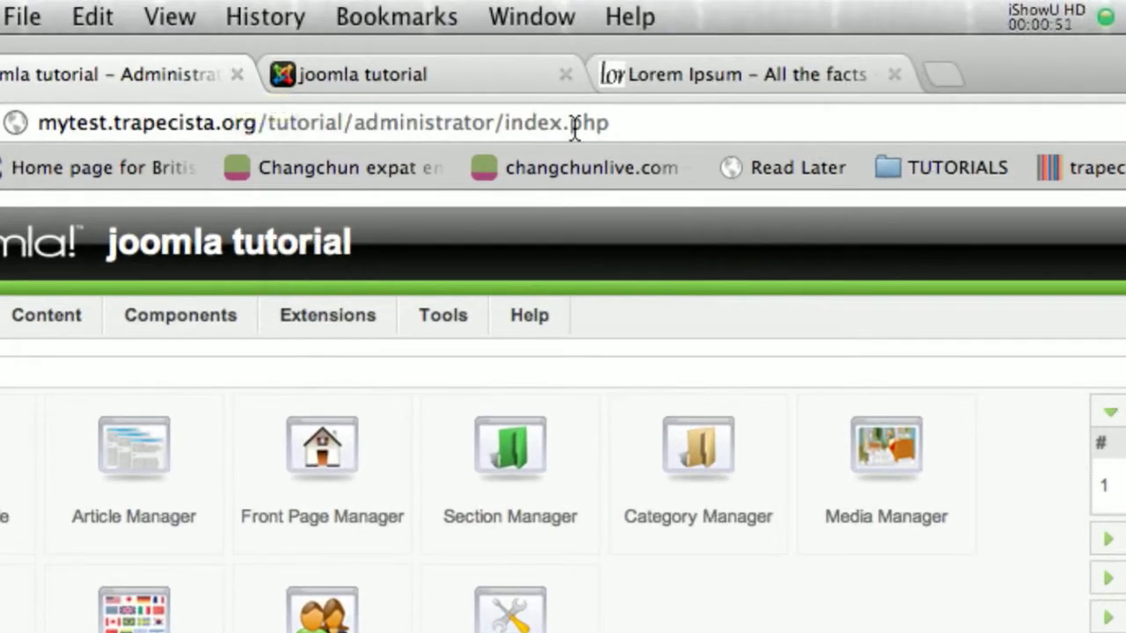
pyautogui.moveTo(616, 123); pyautogui.dragTo(112, 128)
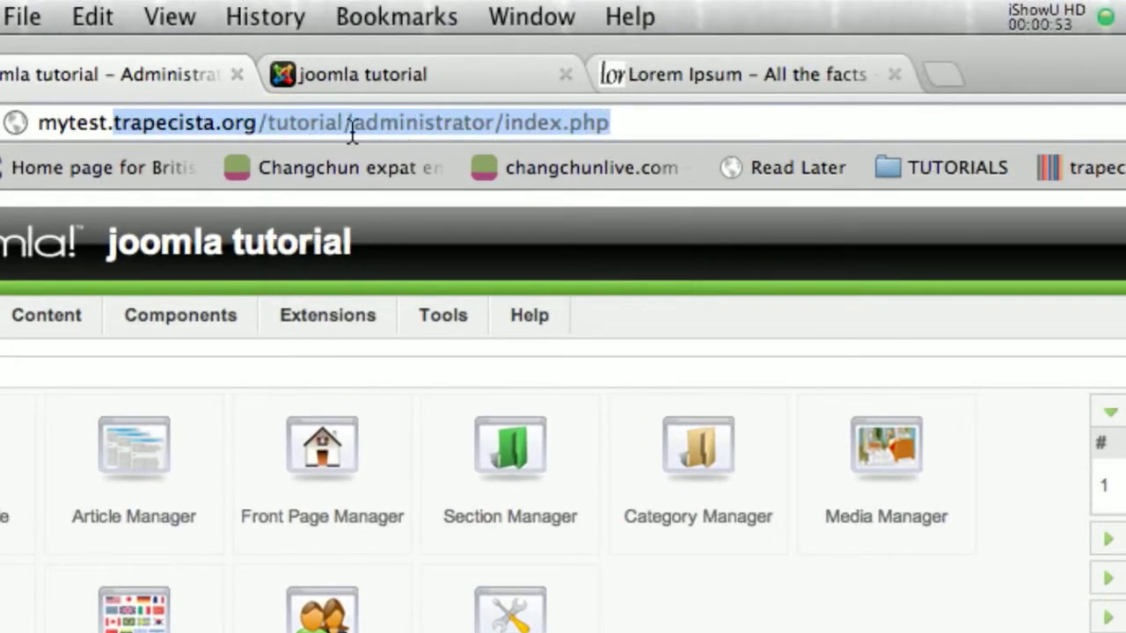
pyautogui.click(710, 587)
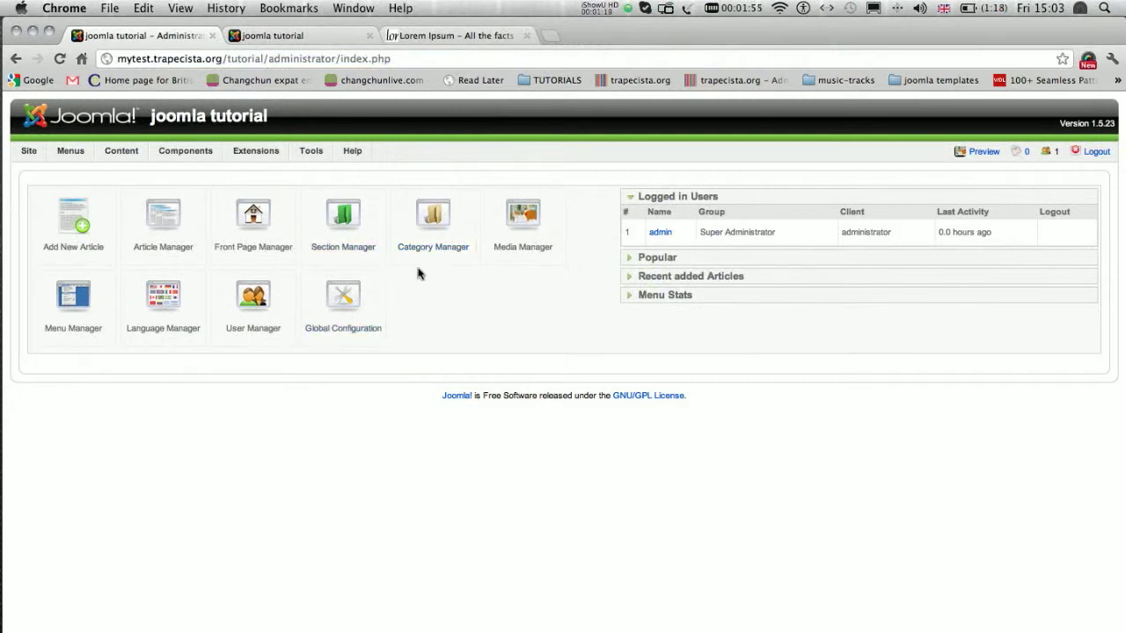
pyautogui.click(257, 32)
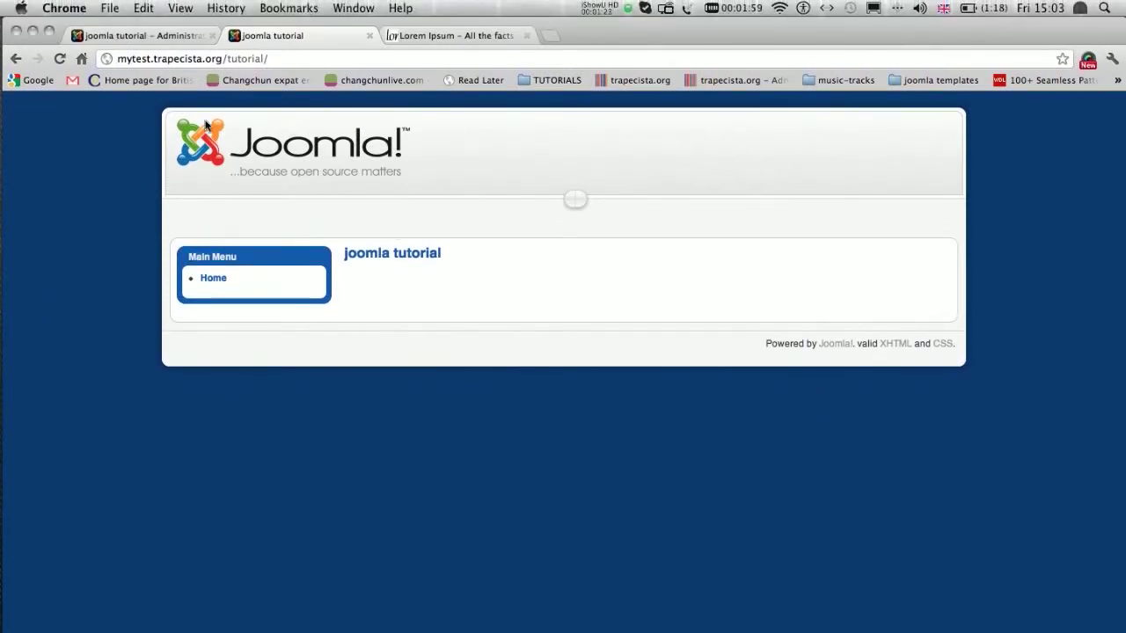
pyautogui.click(165, 36)
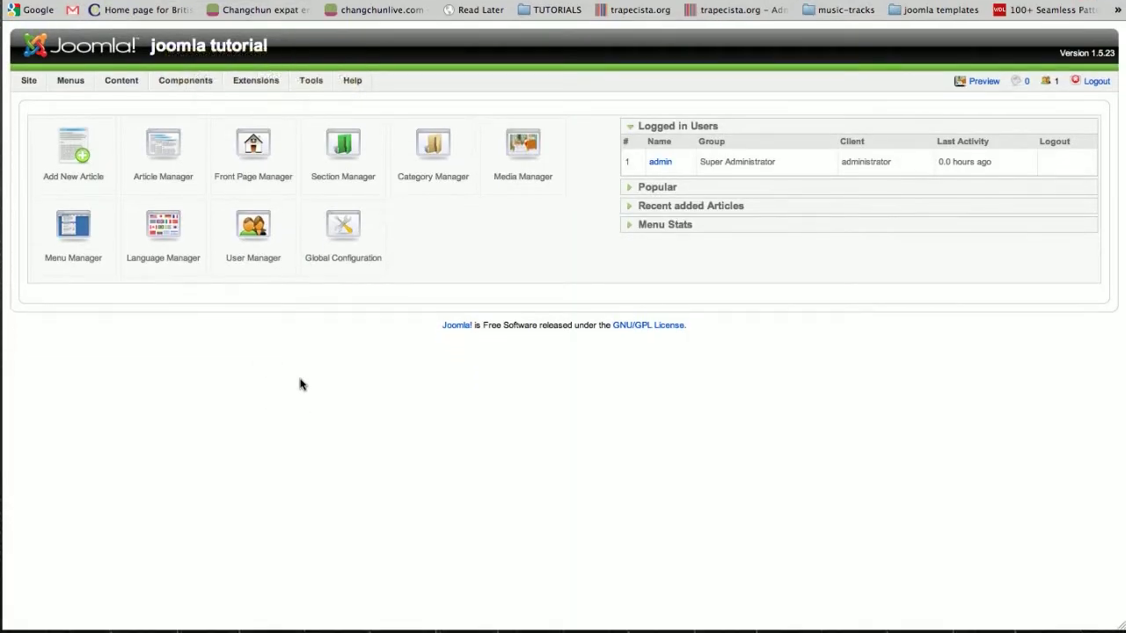
# Step: Make JA_Purity the default site template in the Template Manager and reload the public home page
pyautogui.moveTo(259, 82)
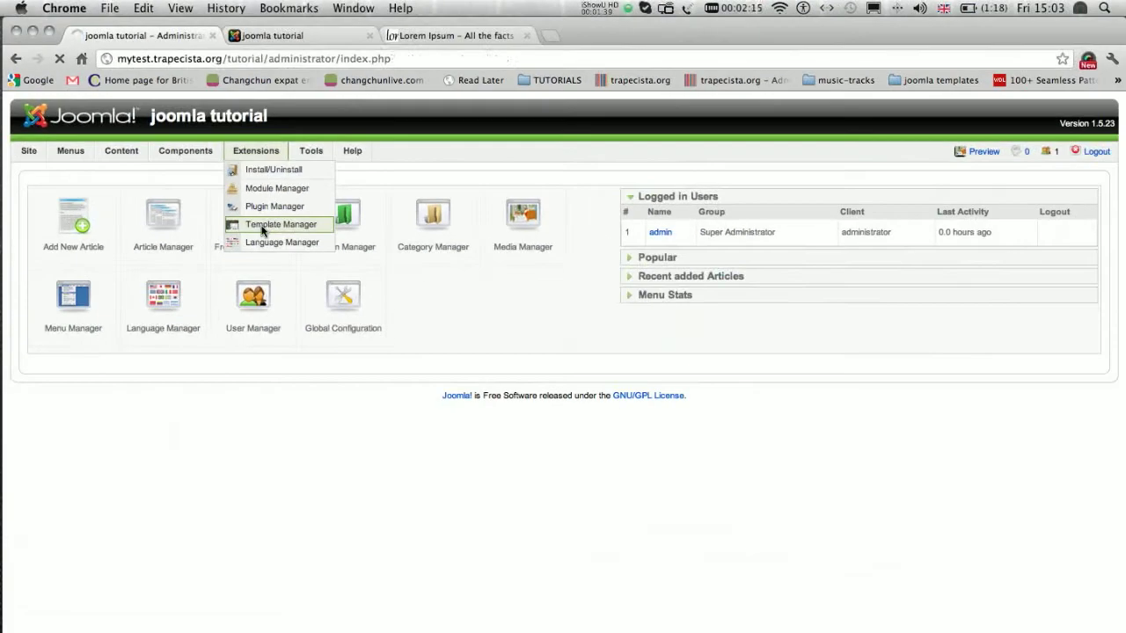
pyautogui.click(271, 308)
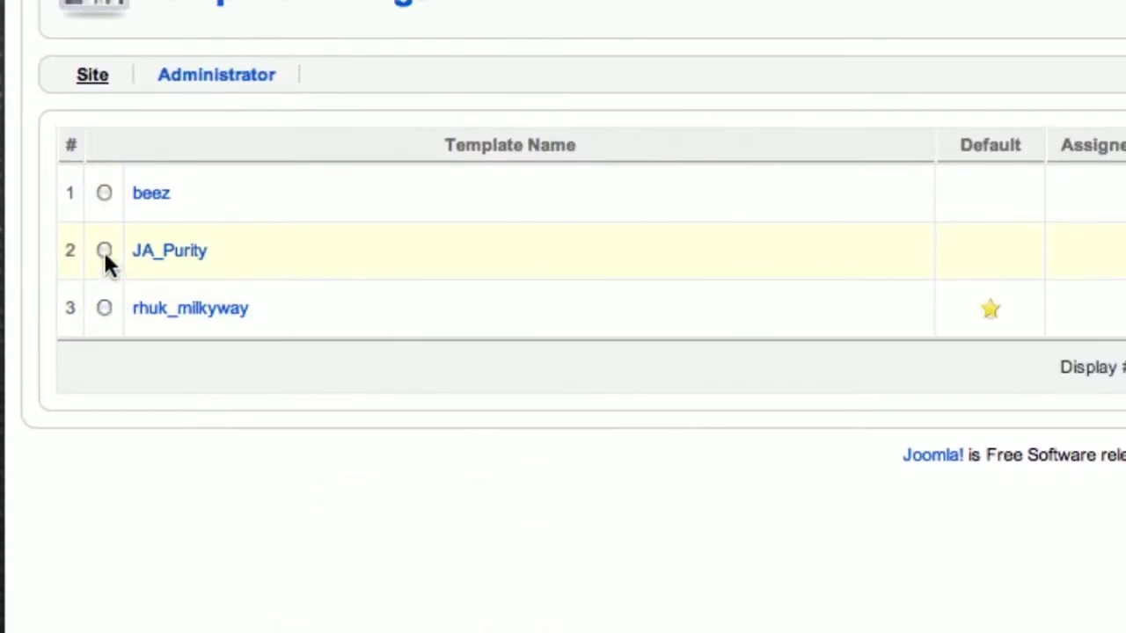
pyautogui.click(104, 242)
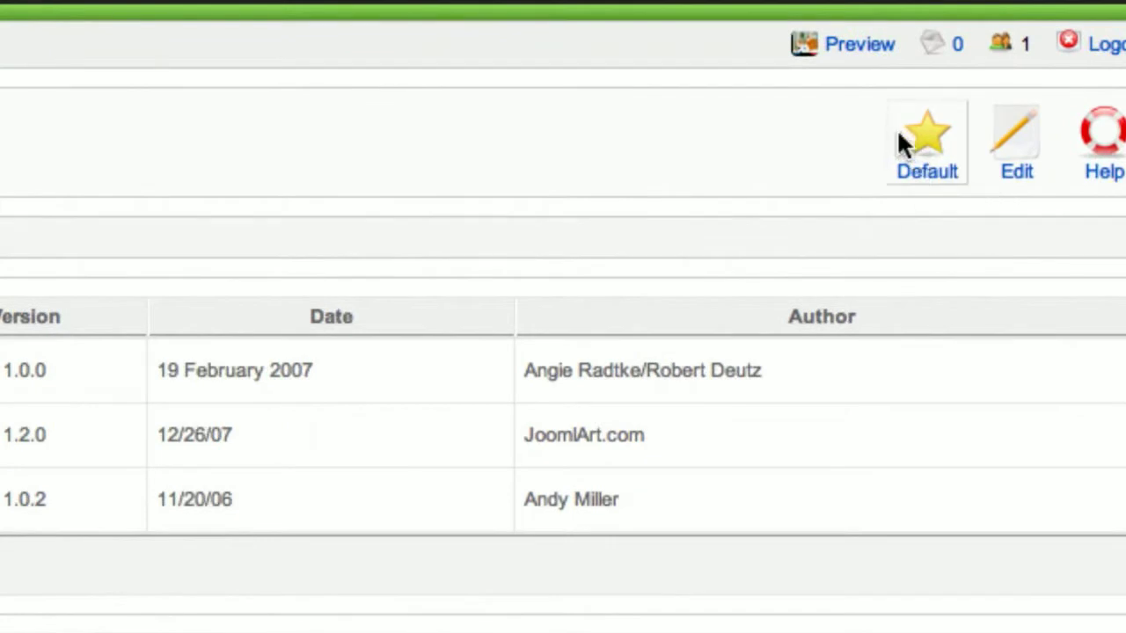
pyautogui.click(897, 131)
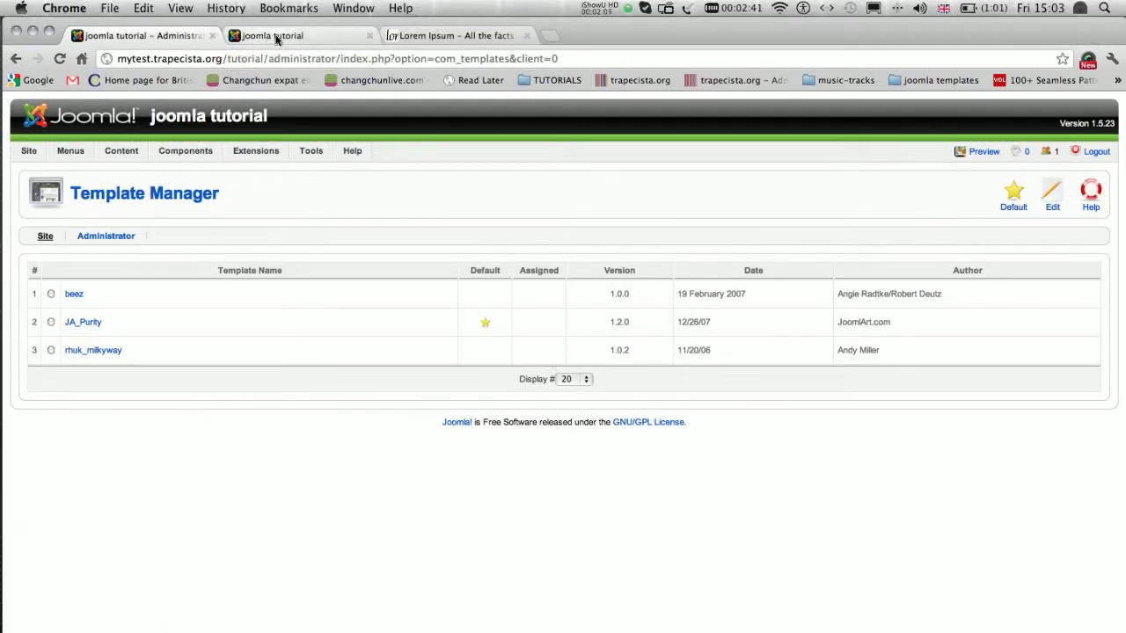
pyautogui.click(275, 0)
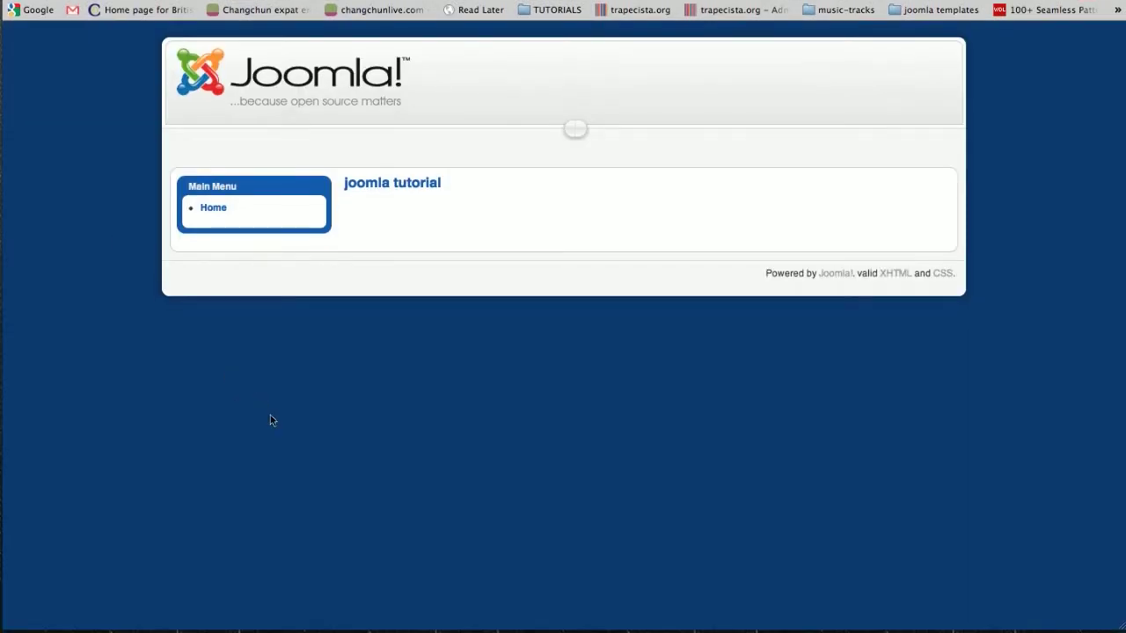
pyautogui.press('super+r')
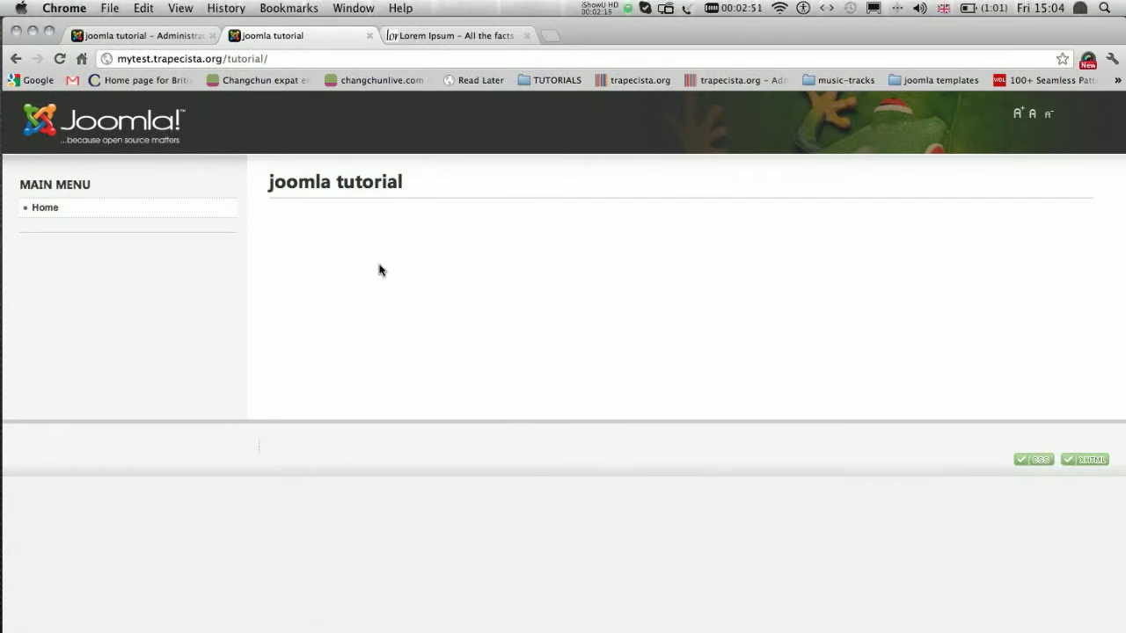
# Step: Make beez the default site template and reload the public home page to preview it
pyautogui.click(115, 39)
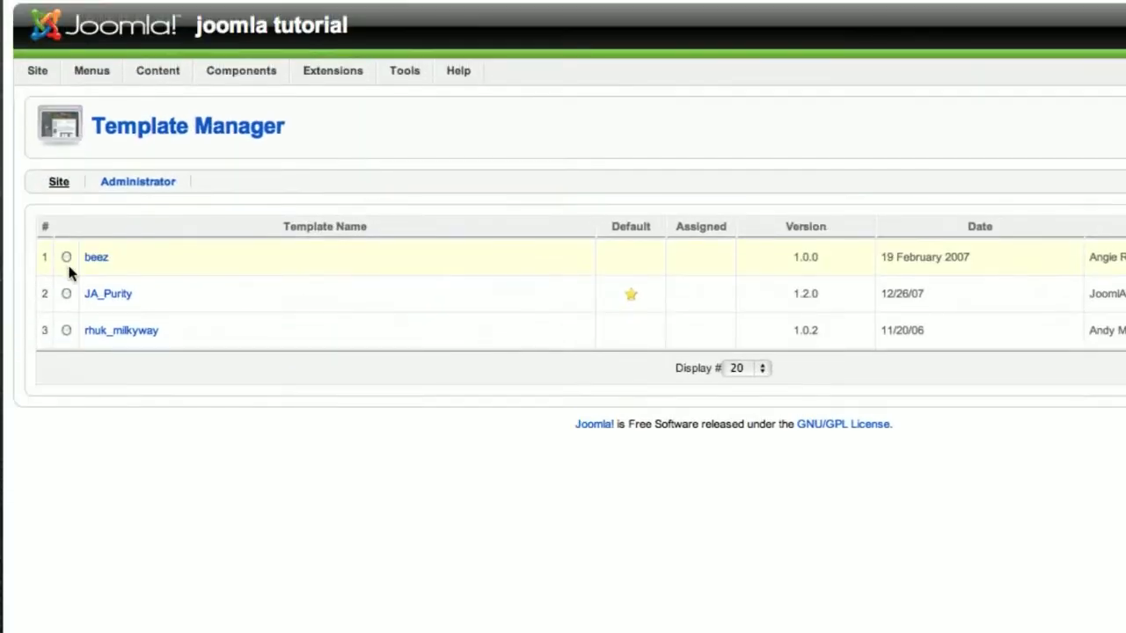
pyautogui.click(67, 258)
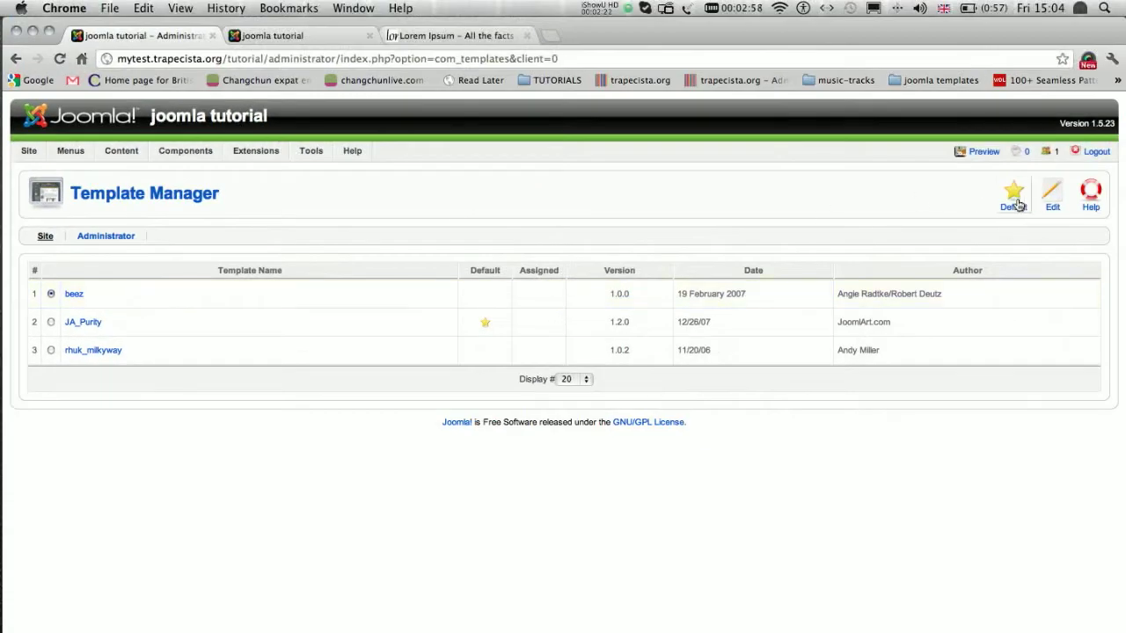
pyautogui.click(1017, 205)
pyautogui.click(304, 35)
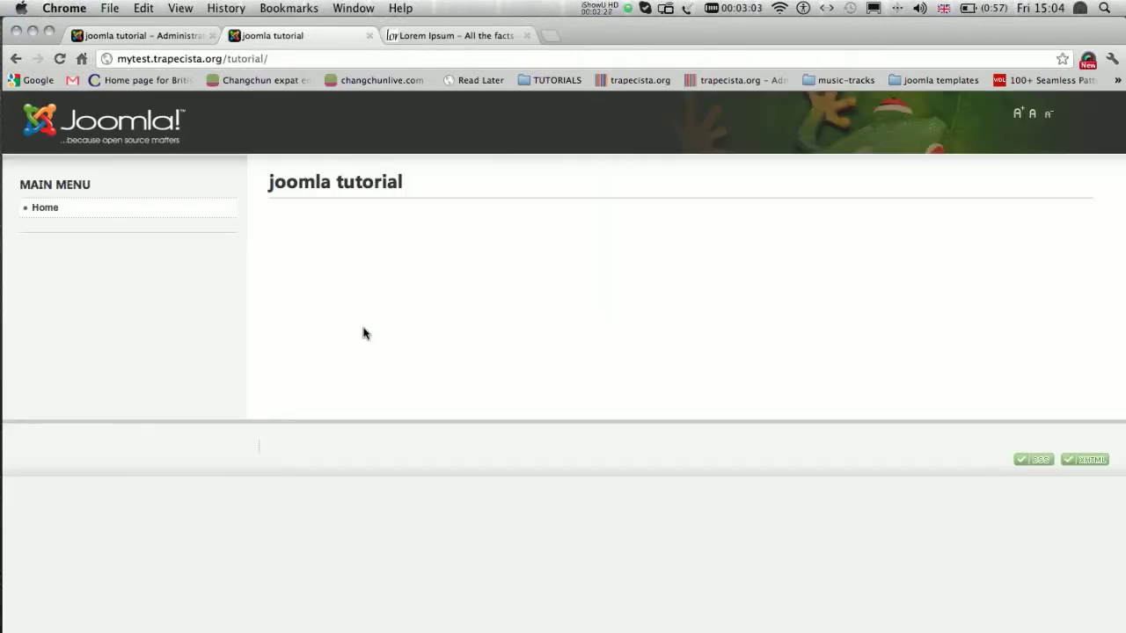
pyautogui.press('super+r')
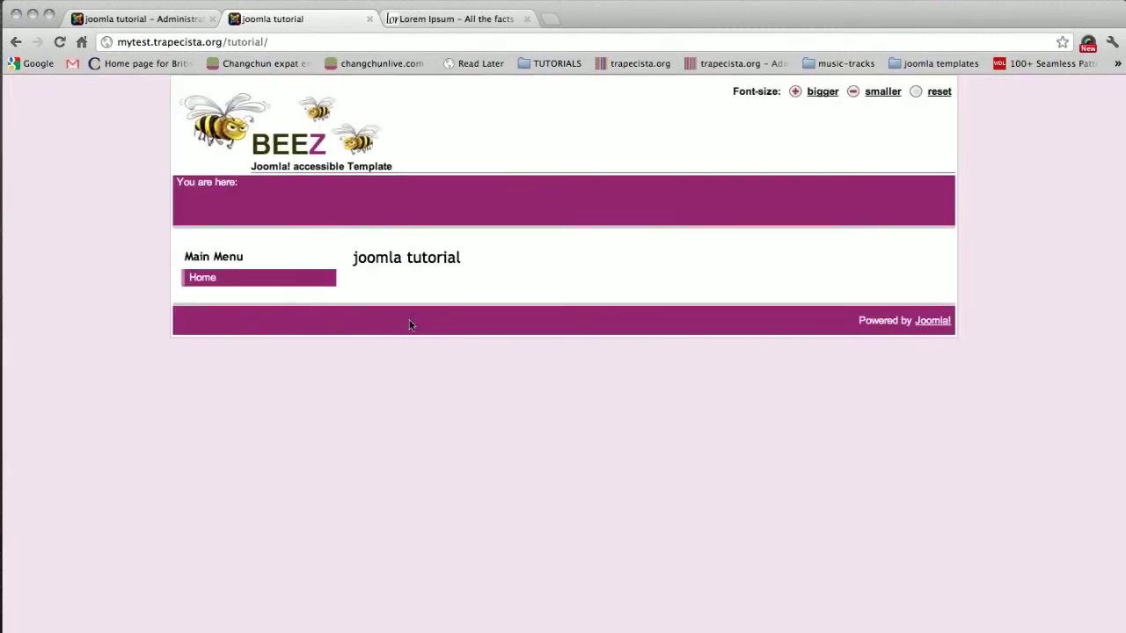
# Step: Restore JA_Purity as the default site template in the Template Manager
pyautogui.click(148, 36)
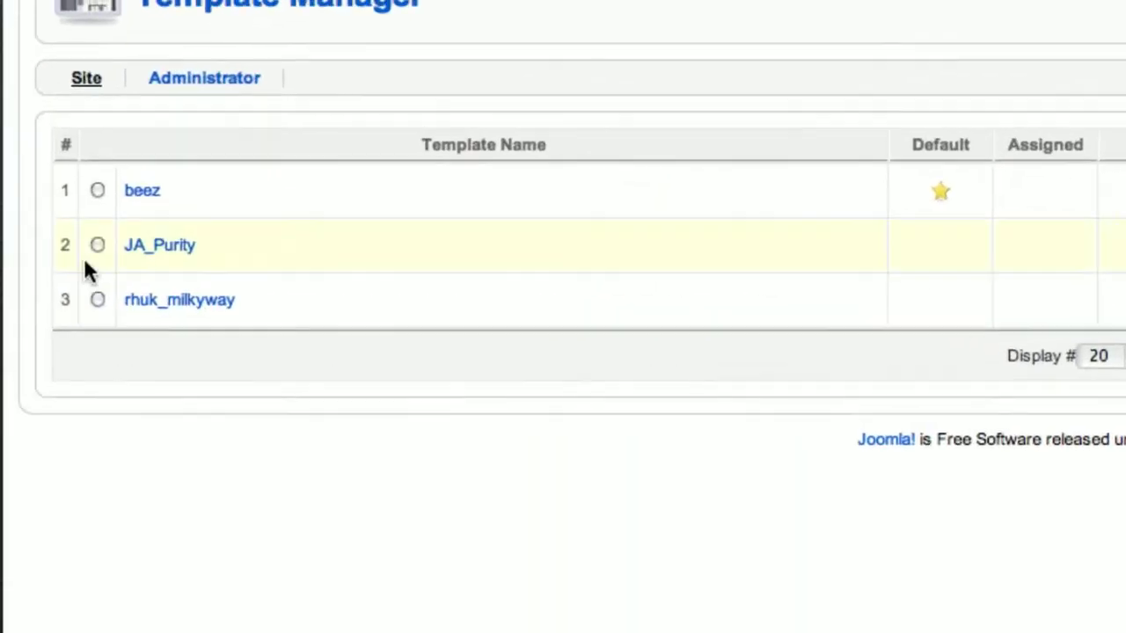
pyautogui.click(98, 266)
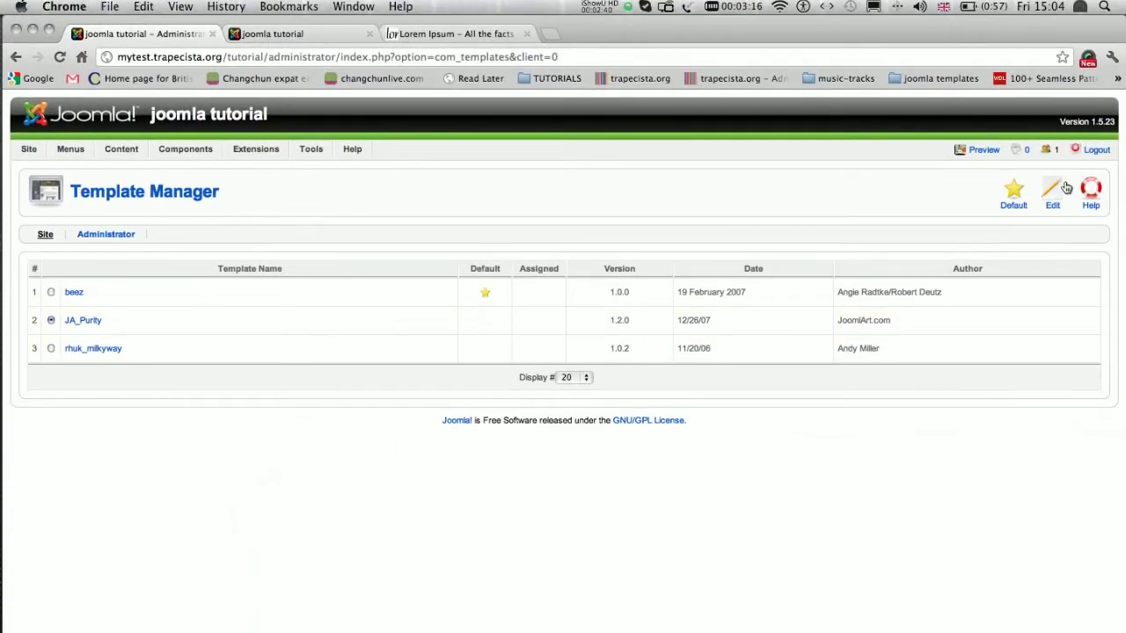
pyautogui.click(1010, 199)
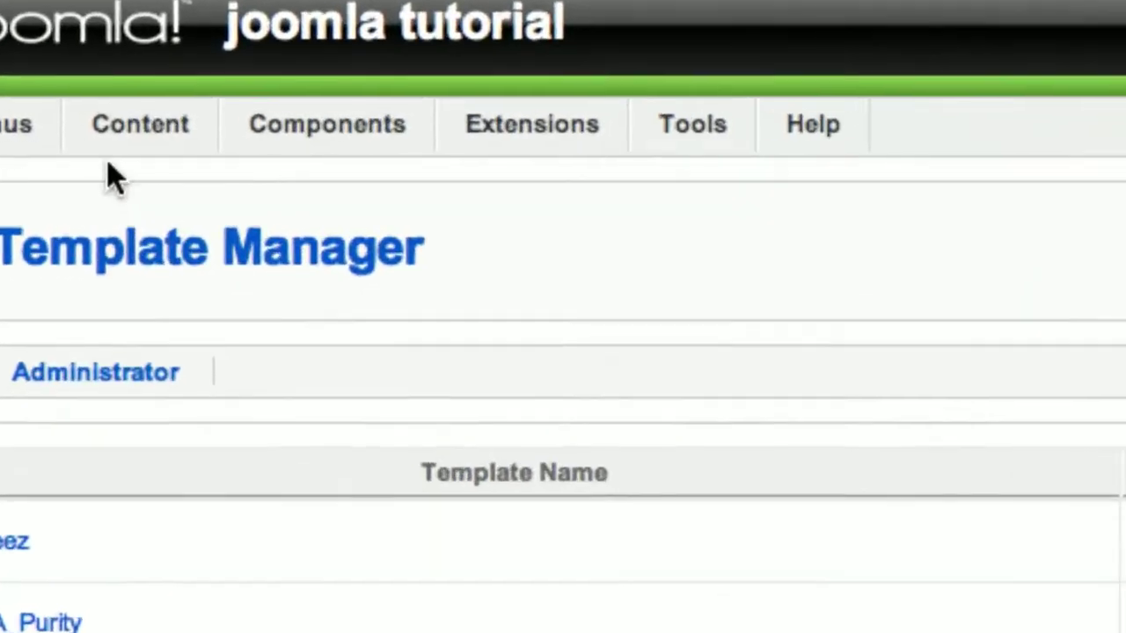
# Step: Create and save a new content section titled WESTERN FOOD, leaving the alias and description blank
pyautogui.moveTo(130, 133)
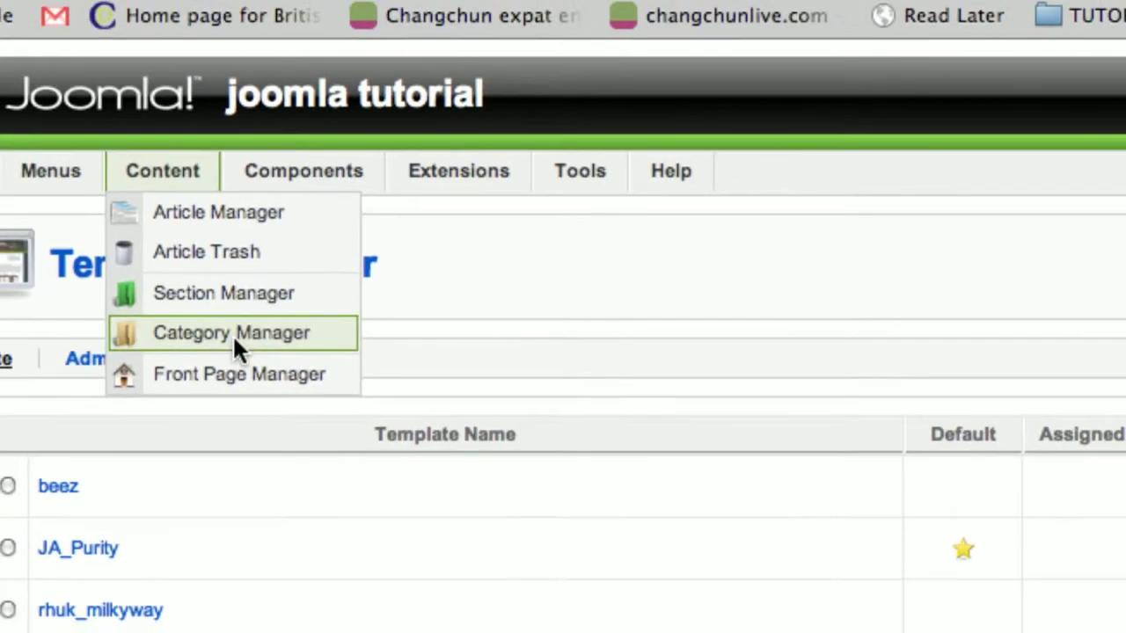
pyautogui.click(258, 295)
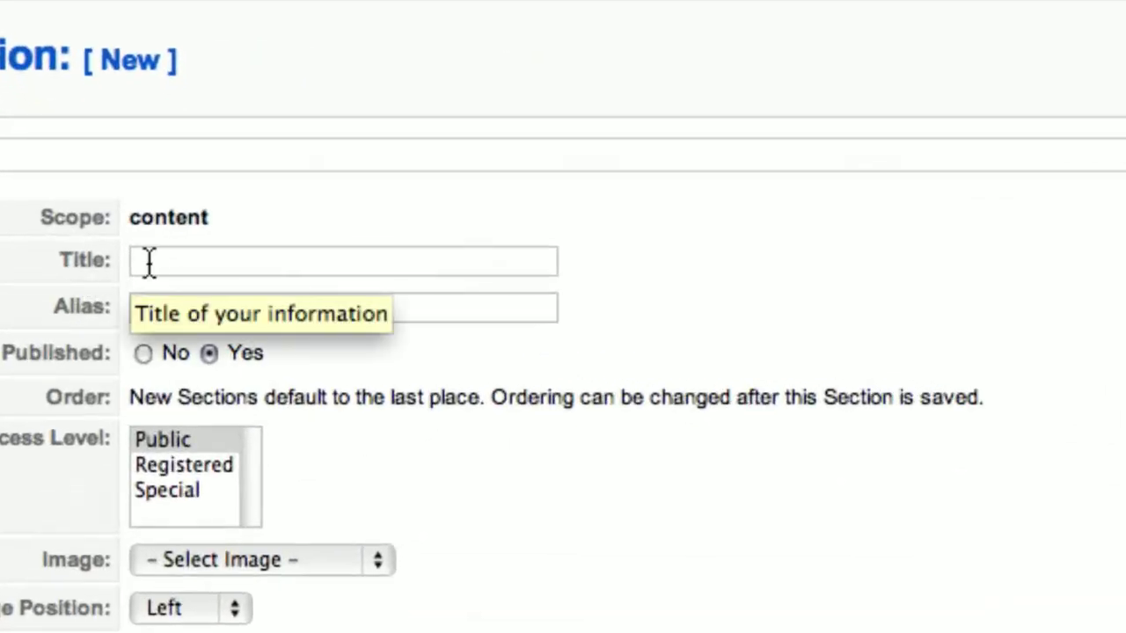
pyautogui.click(172, 277)
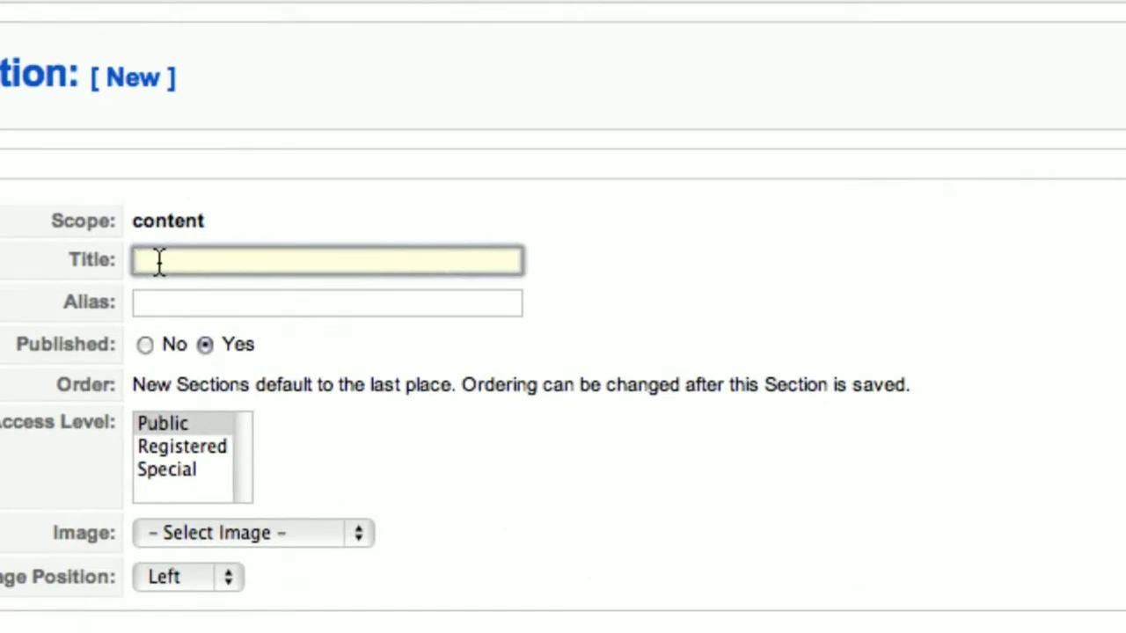
pyautogui.write('WESTERN FOOD')
pyautogui.moveTo(152, 296)
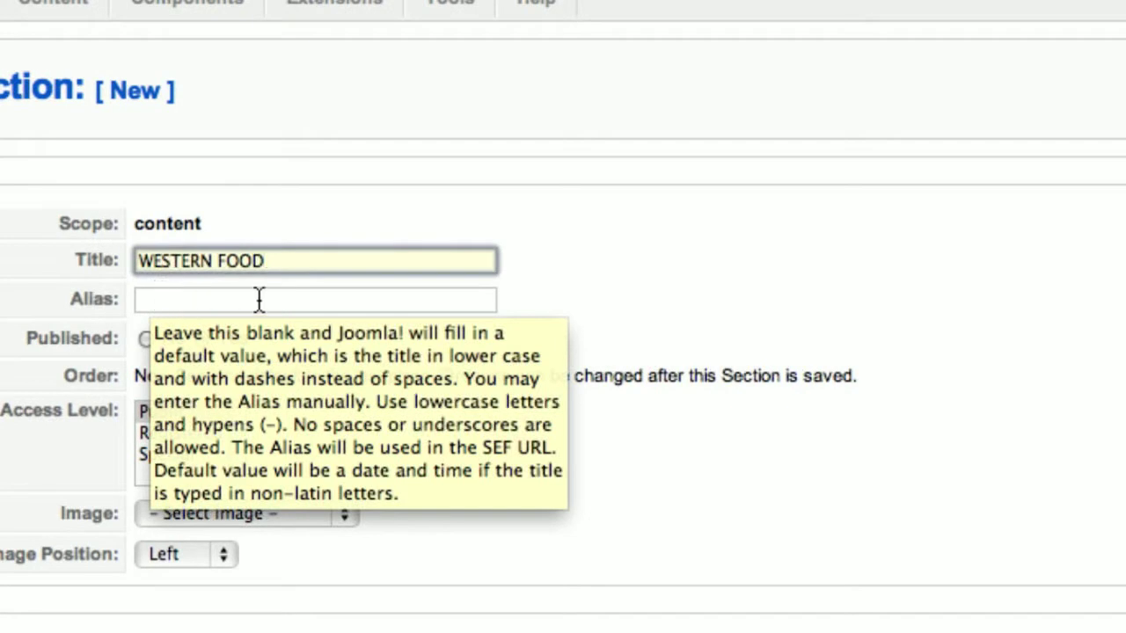
pyautogui.scroll(-3, 264, 299)
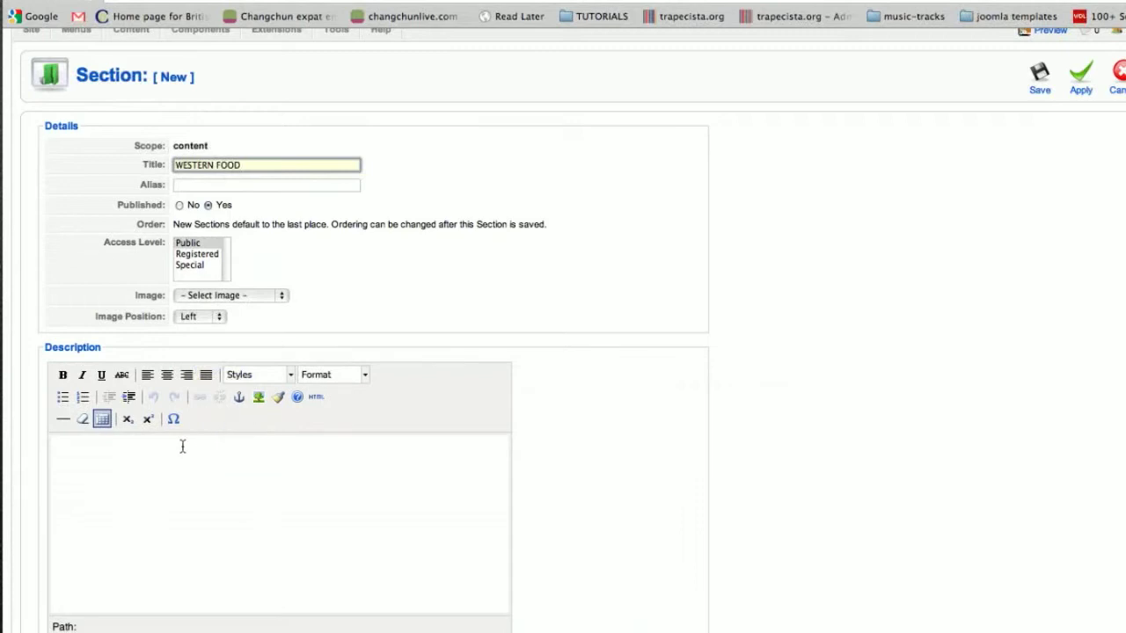
pyautogui.scroll(-2, 187, 452)
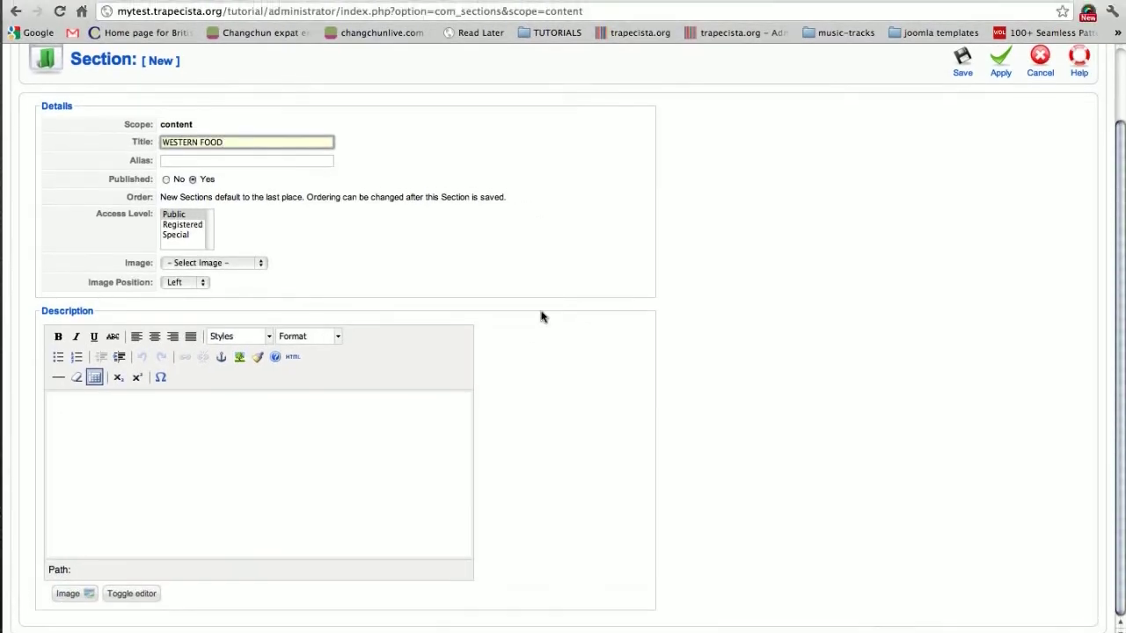
pyautogui.scroll(4, 668, 266)
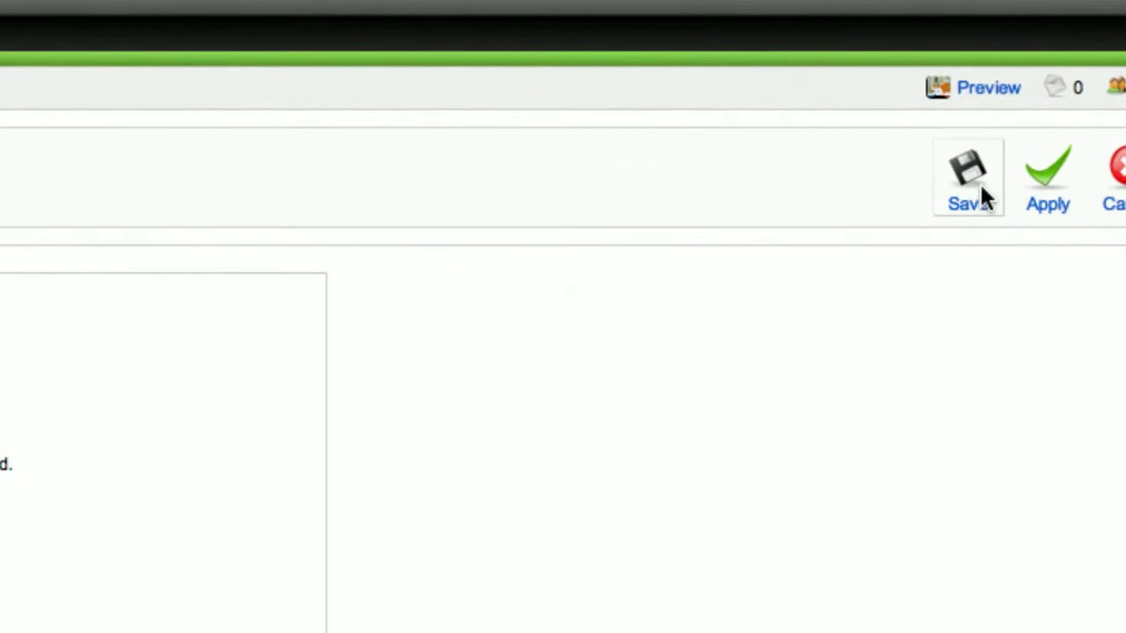
pyautogui.click(982, 187)
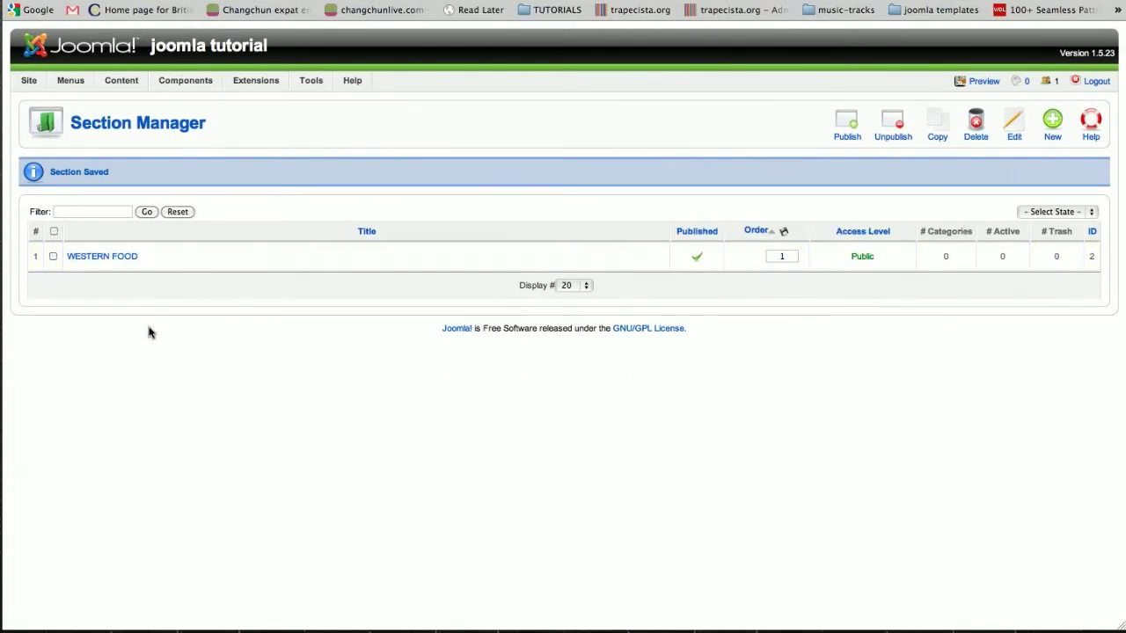
# Step: Start a new content category in the Category Manager and title it FRENCH CUISINE
pyautogui.moveTo(119, 85)
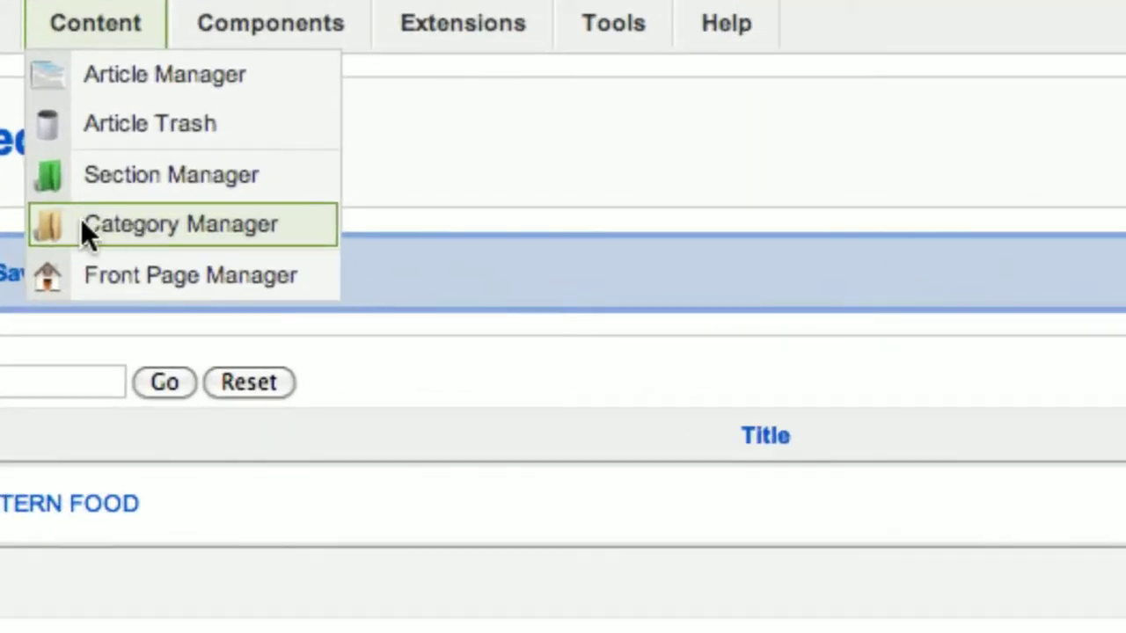
pyautogui.click(288, 223)
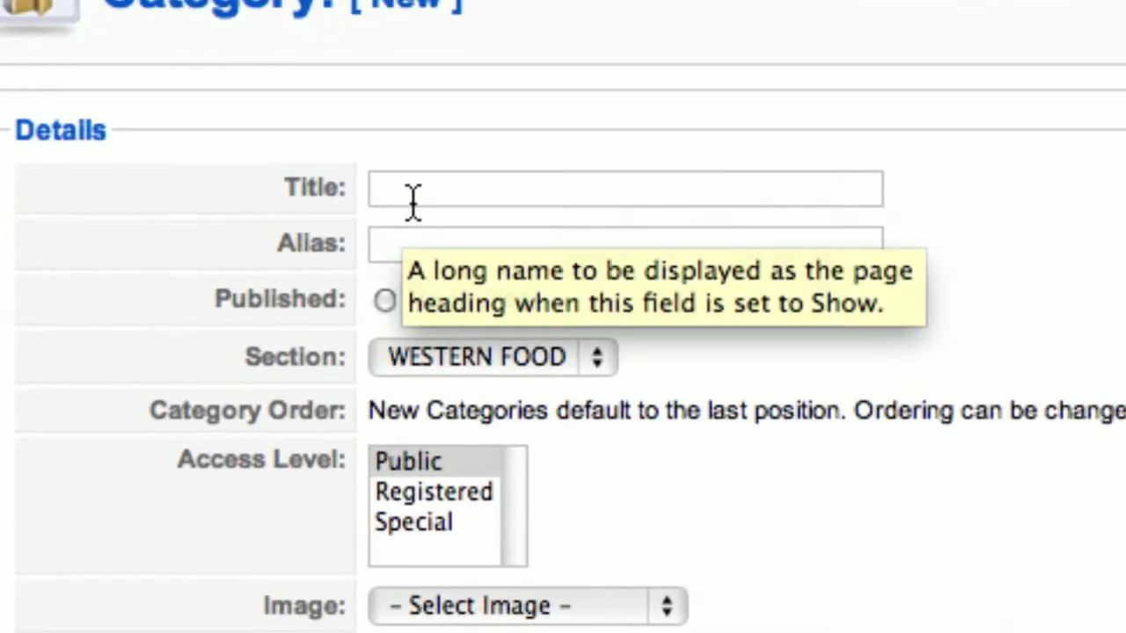
pyautogui.click(414, 202)
pyautogui.write('F')
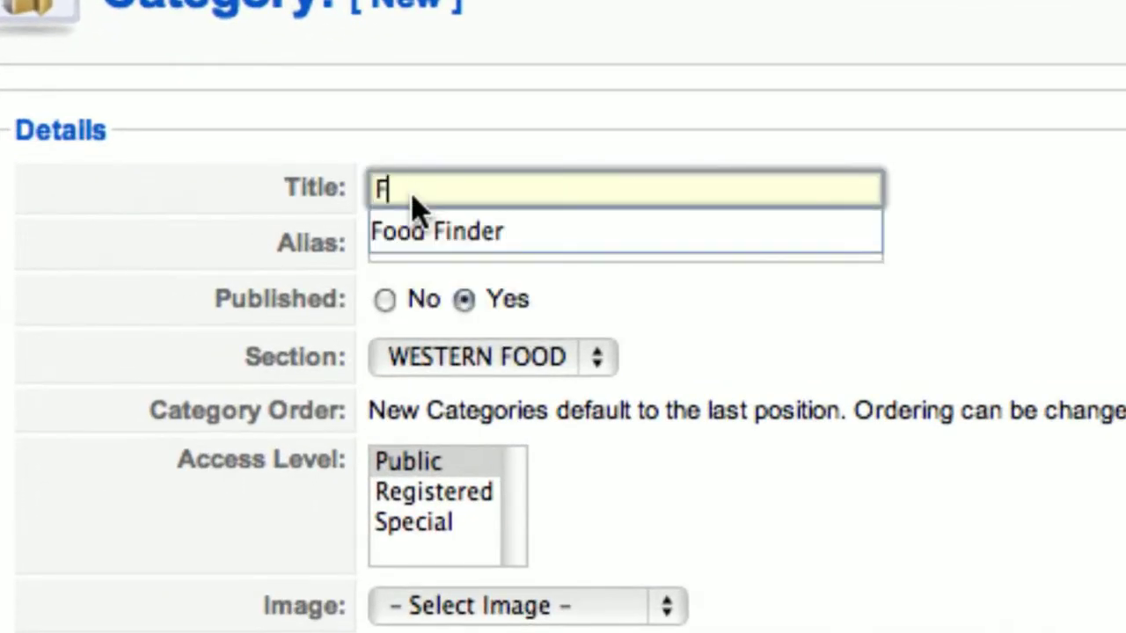
pyautogui.write('RENCH ')
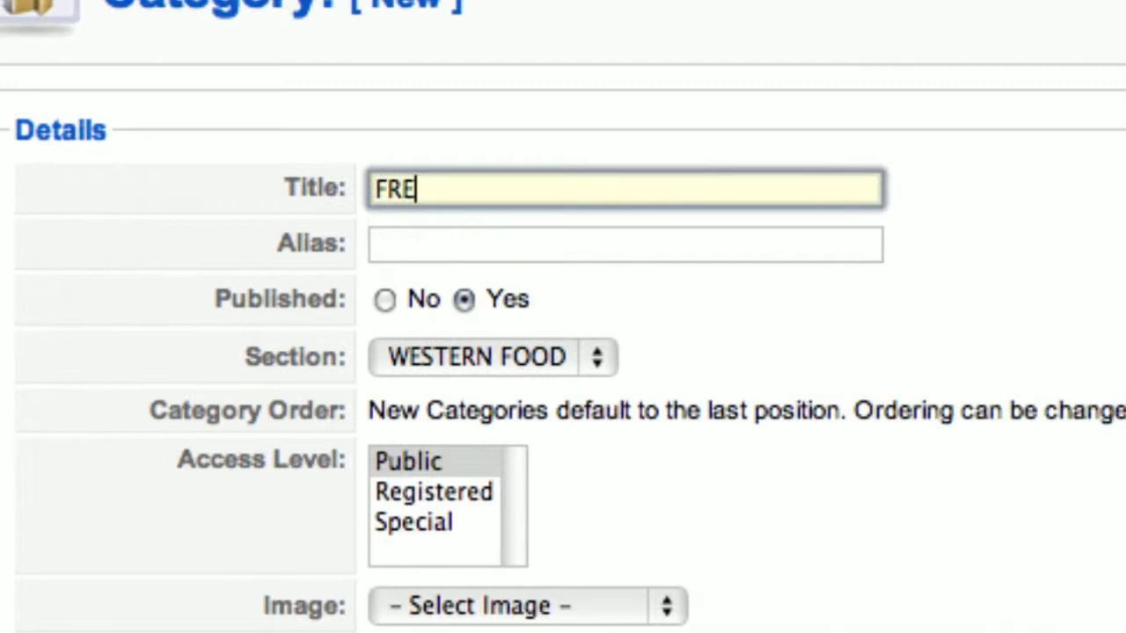
pyautogui.write('CUISINE')
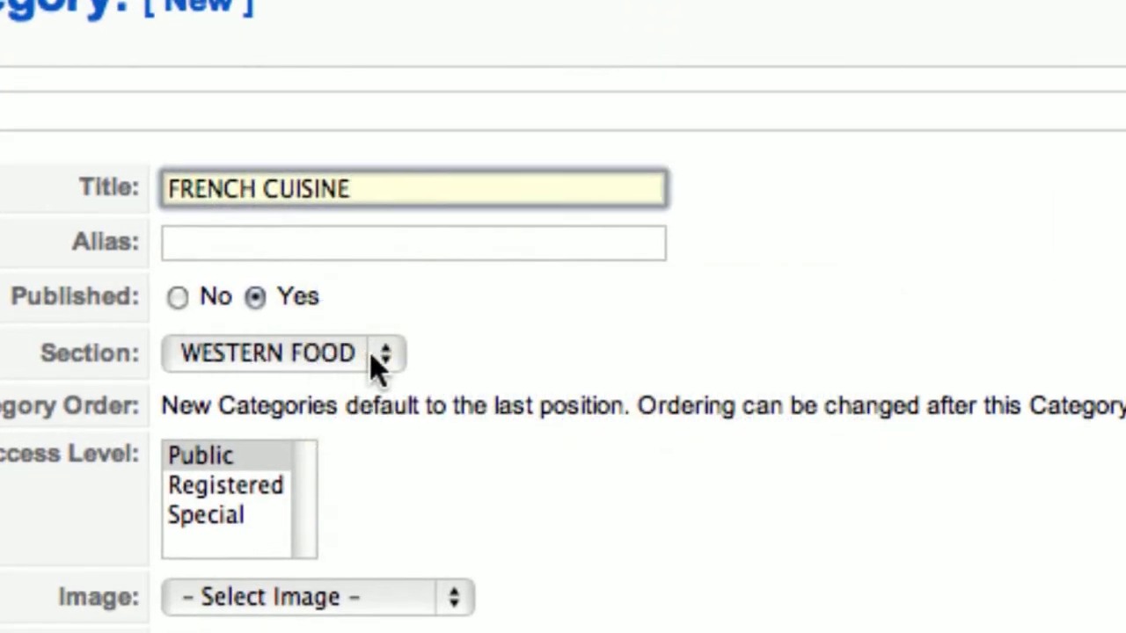
# Step: Assign the new category to the WESTERN FOOD section and save it
pyautogui.click(383, 356)
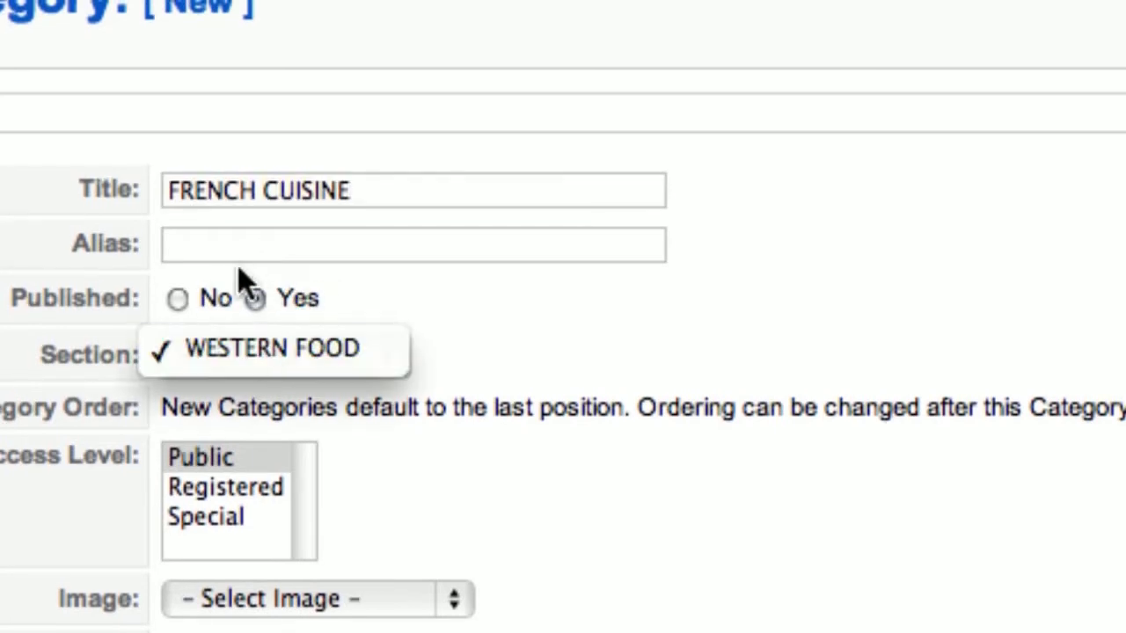
pyautogui.click(402, 322)
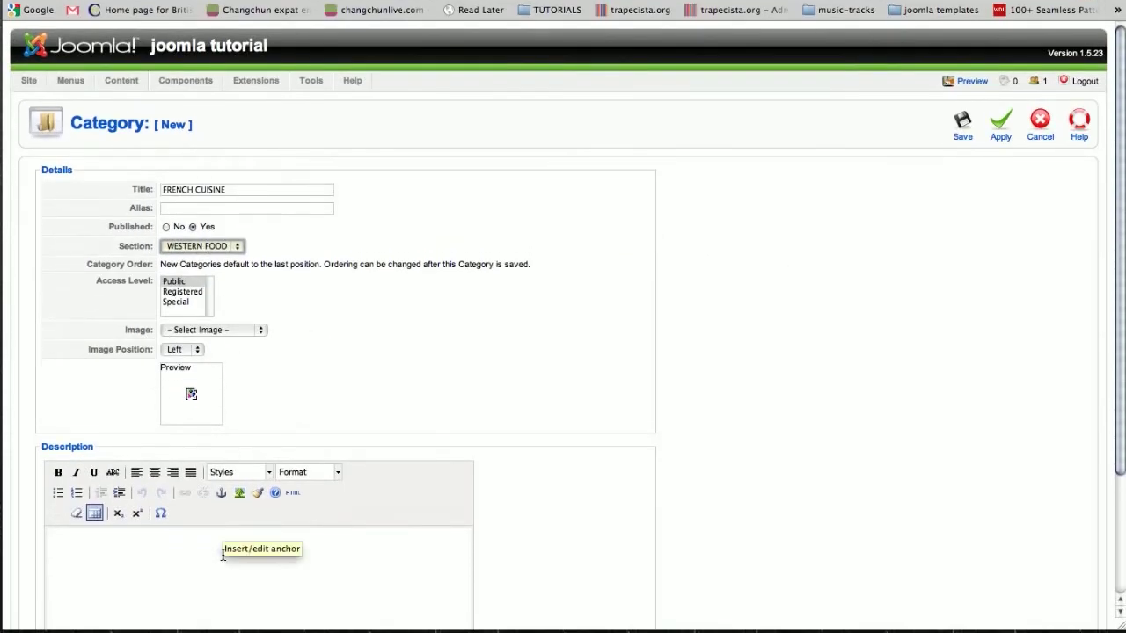
pyautogui.scroll(-4, 290, 507)
pyautogui.scroll(4, 289, 507)
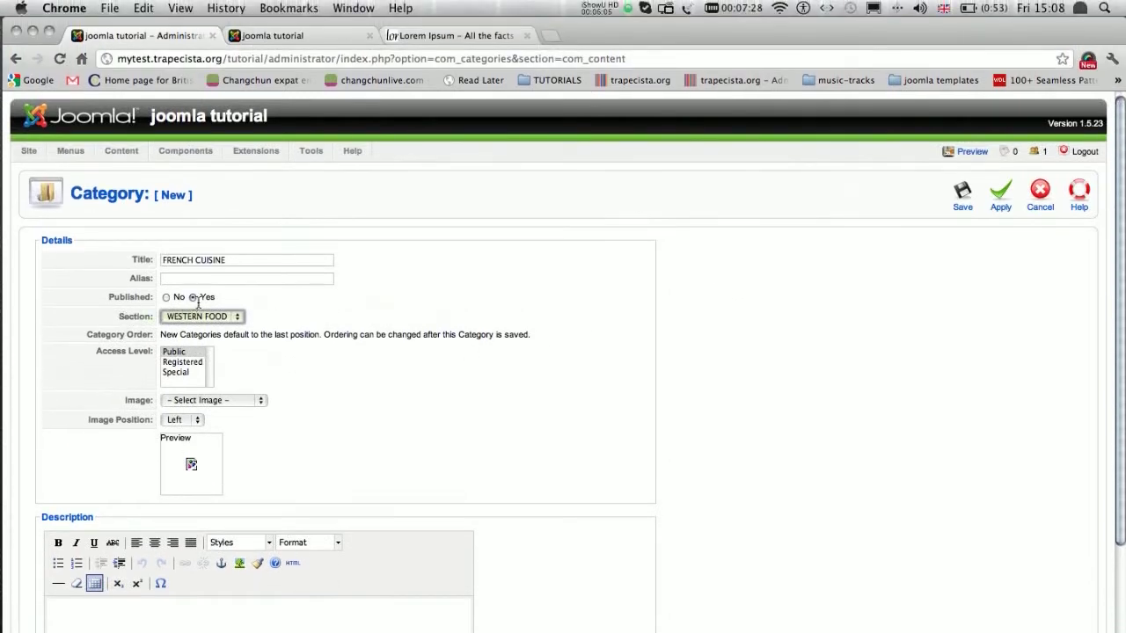
pyautogui.click(963, 196)
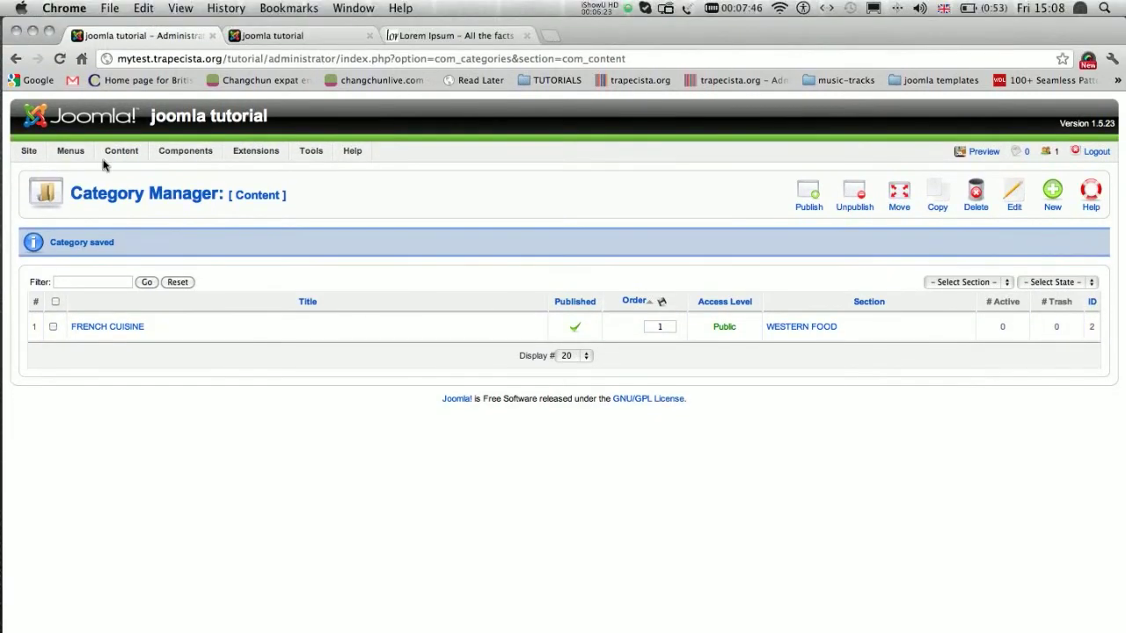
# Step: Create a new article in the Article Manager and title it French Cuisine, leaving the alias blank
pyautogui.moveTo(121, 101)
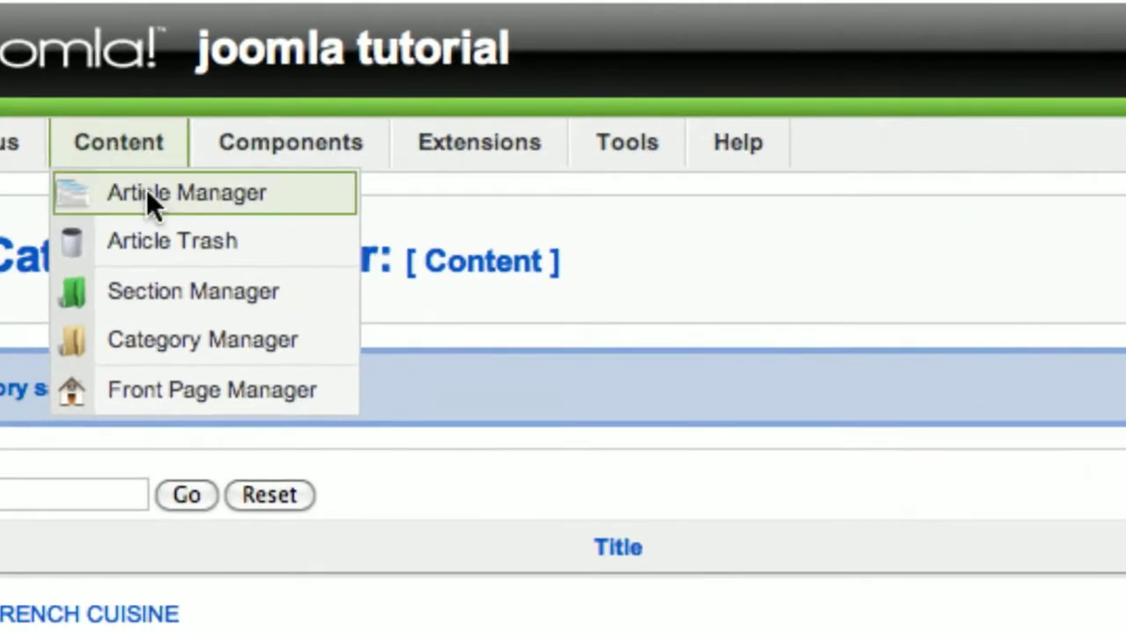
pyautogui.click(290, 186)
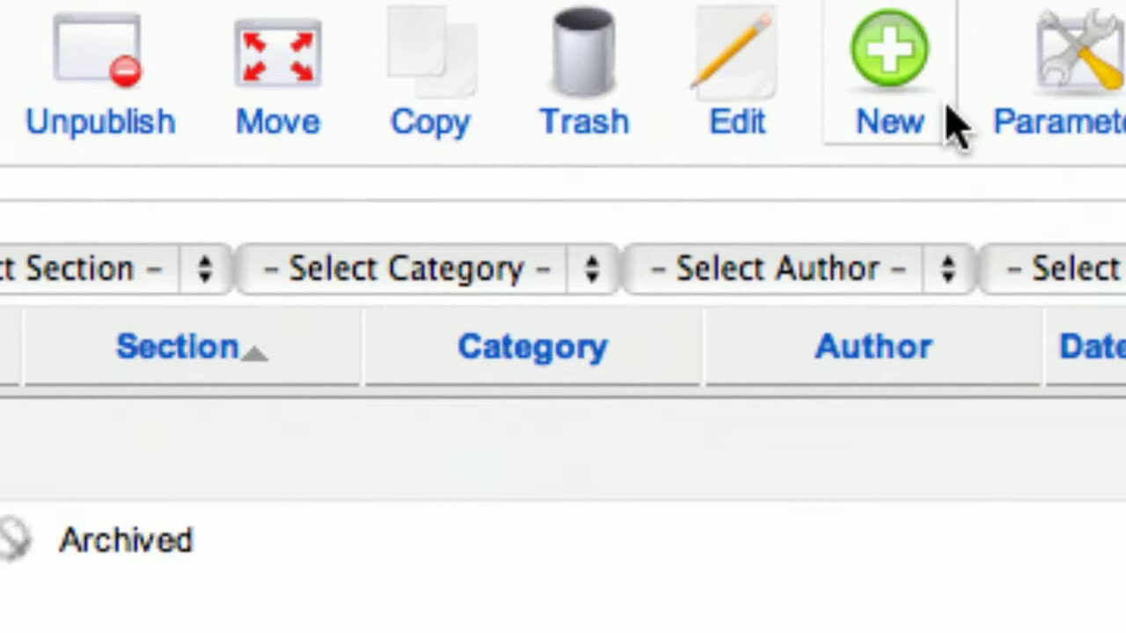
pyautogui.click(947, 107)
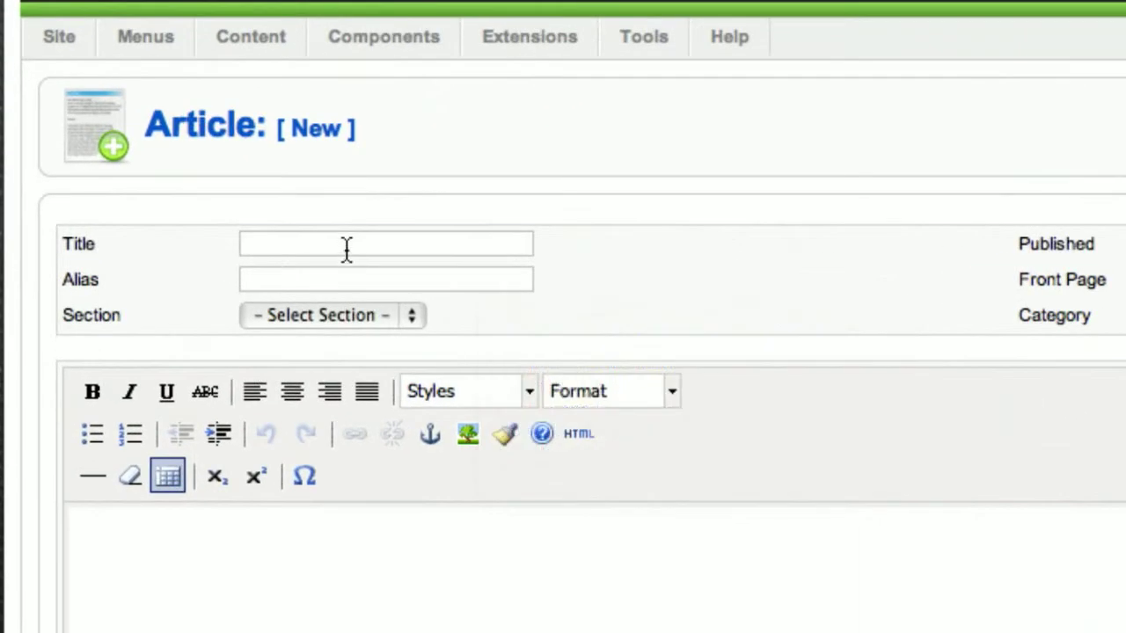
pyautogui.click(347, 249)
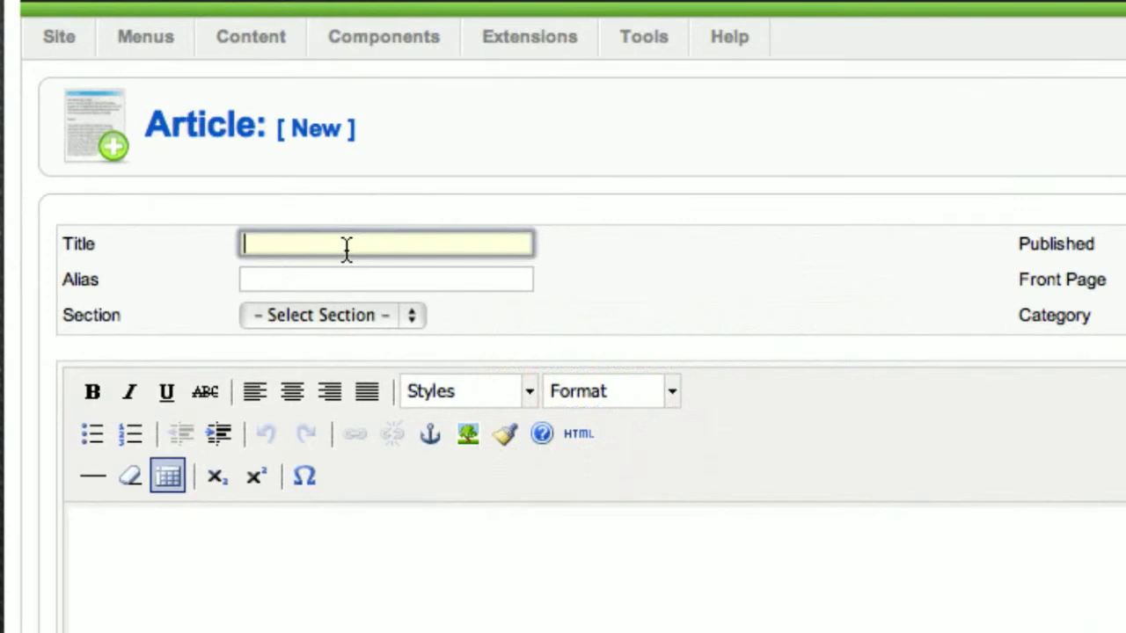
pyautogui.write('FRENCH')
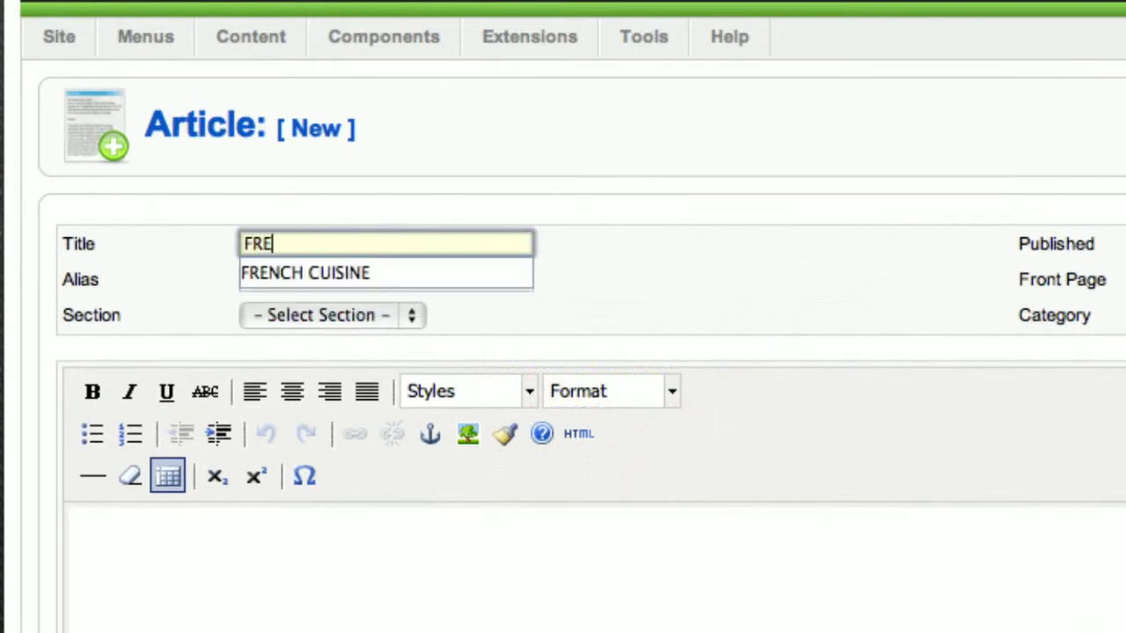
pyautogui.press('BackSpace')
pyautogui.press('BackSpace')
pyautogui.press('BackSpace')
pyautogui.press('BackSpace')
pyautogui.press('BackSpace')
pyautogui.press('BackSpace')
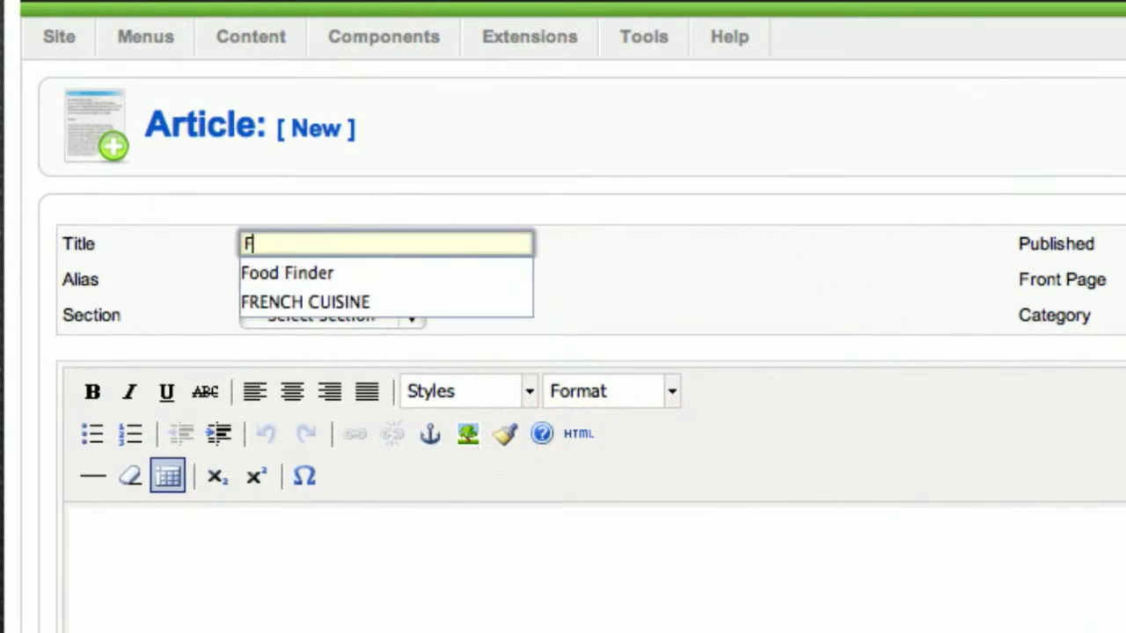
pyautogui.write('French ')
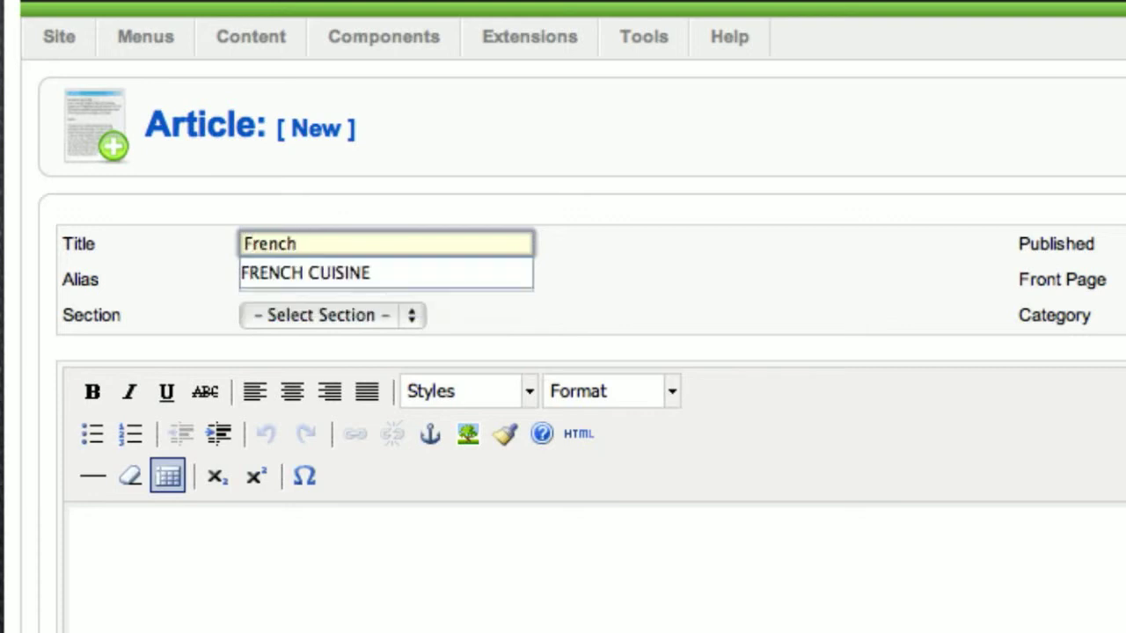
pyautogui.write('Cuisine')
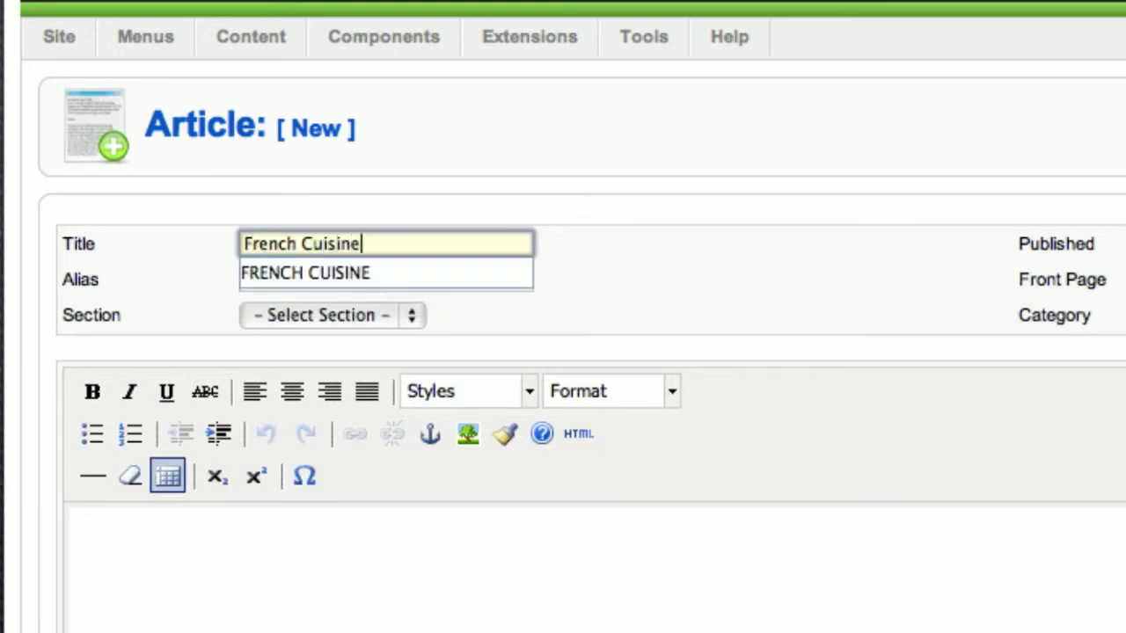
pyautogui.click(606, 246)
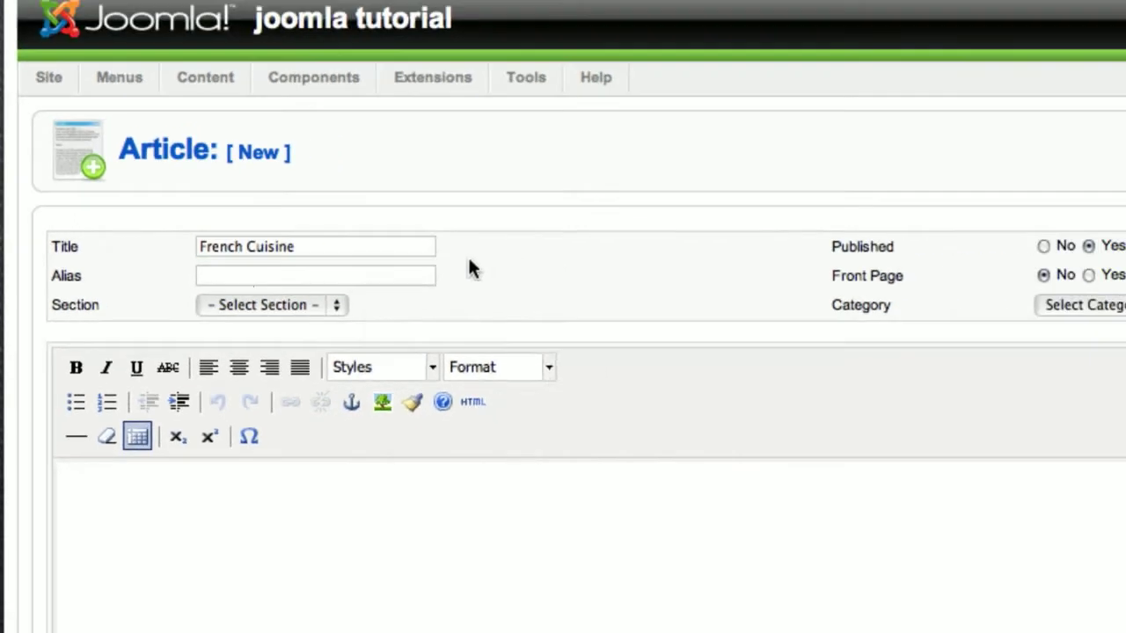
# Step: Assign the new article to the WESTERN FOOD section with the FRENCH CUISINE category
pyautogui.moveTo(269, 279)
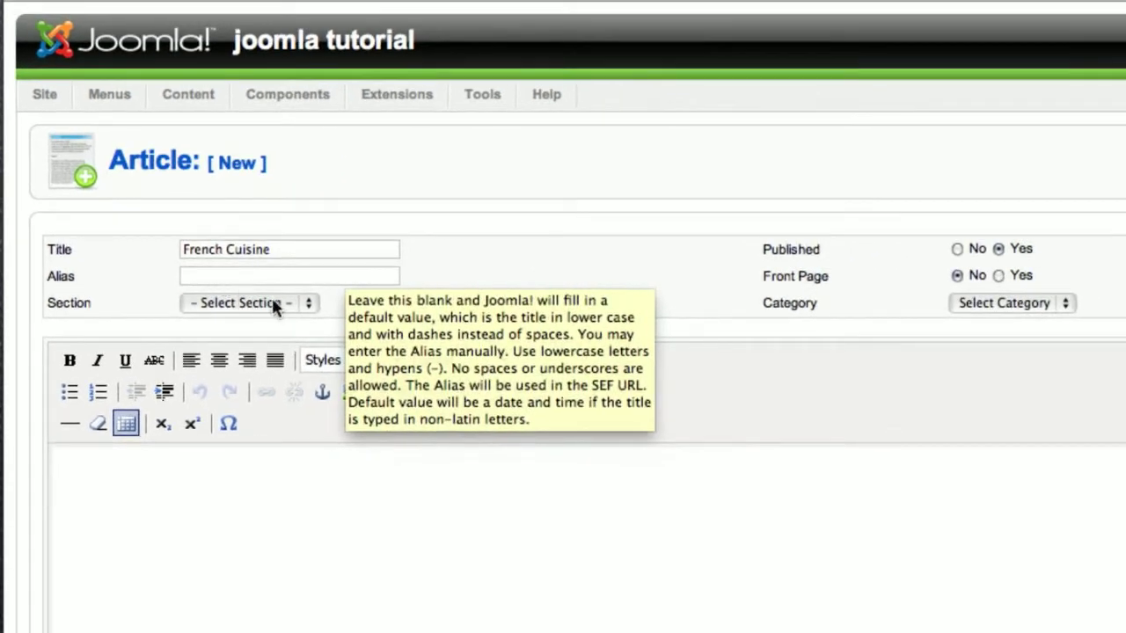
pyautogui.click(334, 304)
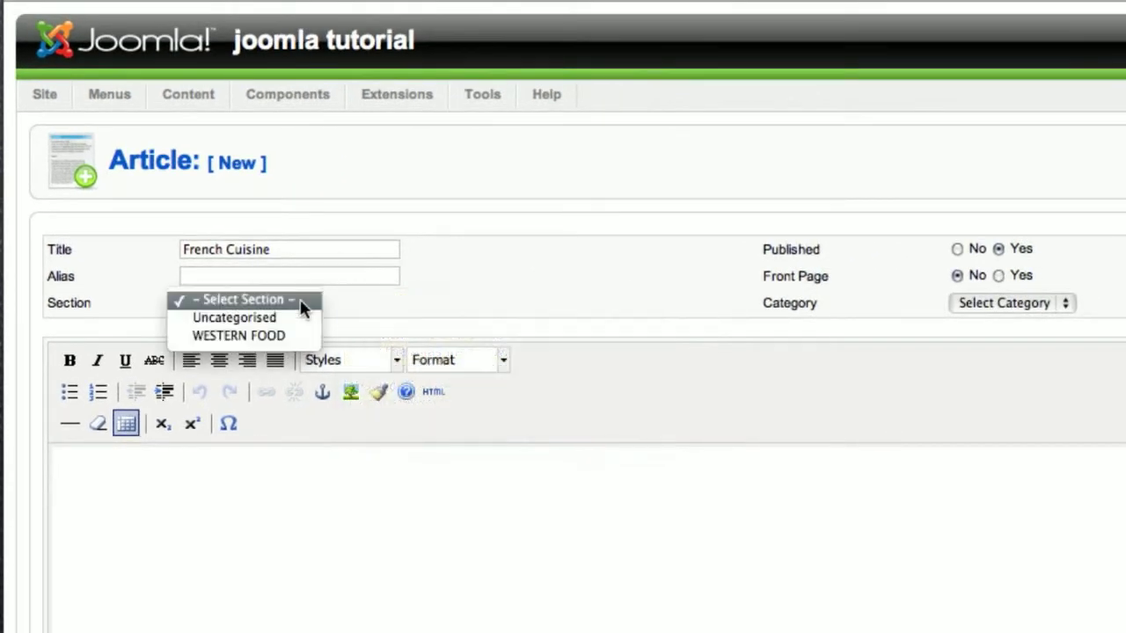
pyautogui.click(267, 334)
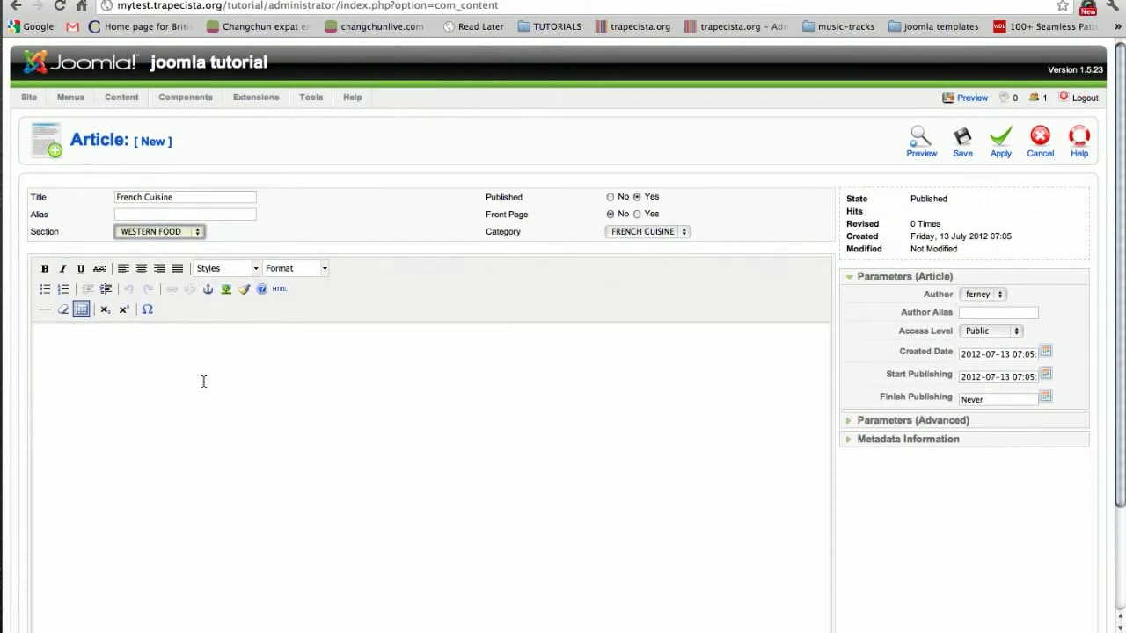
# Step: Copy the first Lorem Ipsum paragraph from the open lipsum.com page and paste it into the article body
pyautogui.click(199, 423)
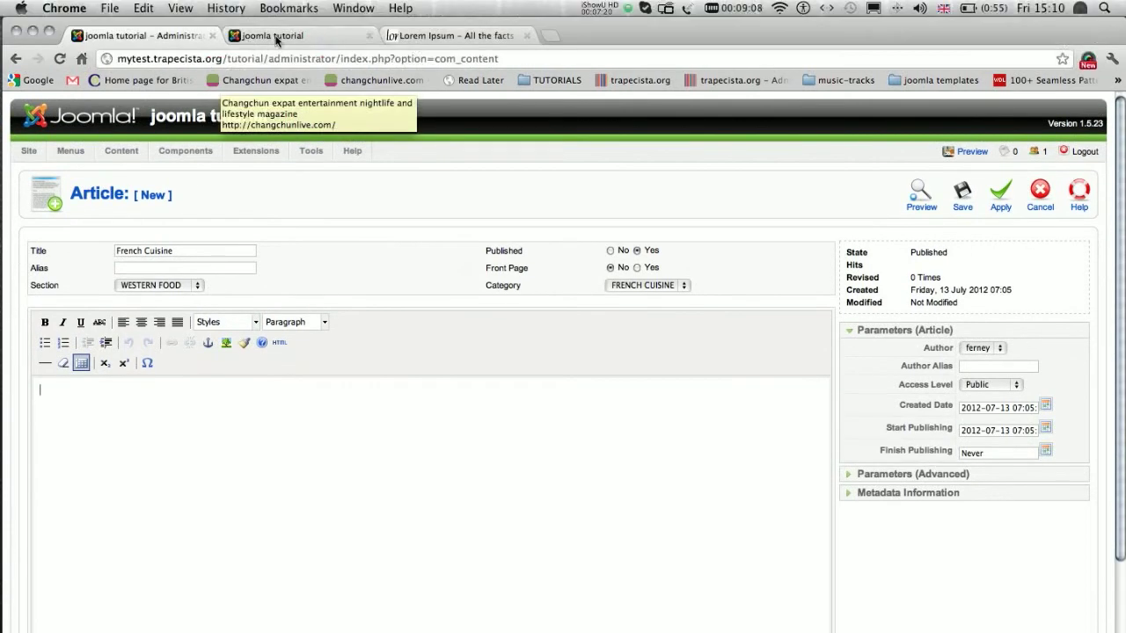
pyautogui.click(413, 35)
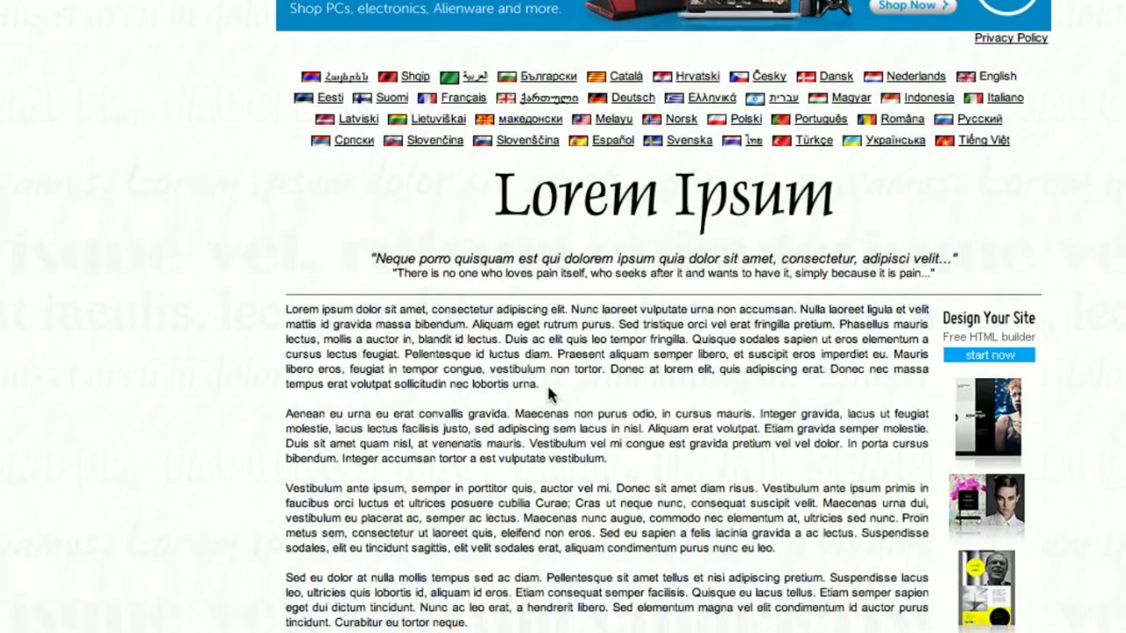
pyautogui.moveTo(538, 385); pyautogui.dragTo(279, 311)
pyautogui.press('super+c')
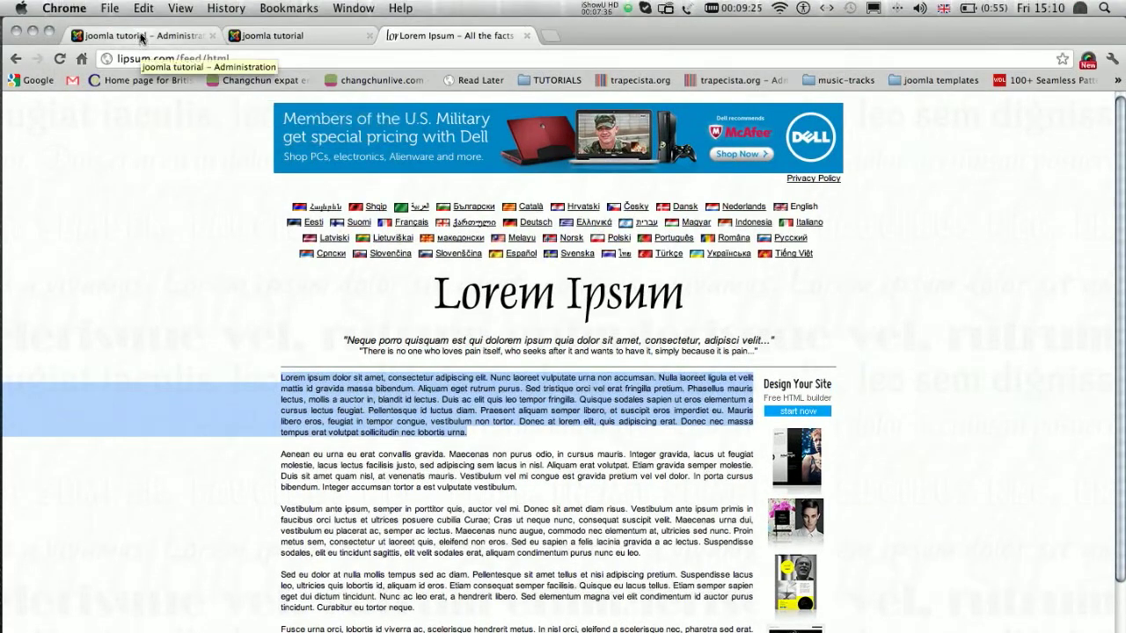
pyautogui.click(143, 36)
pyautogui.rightClick(175, 427)
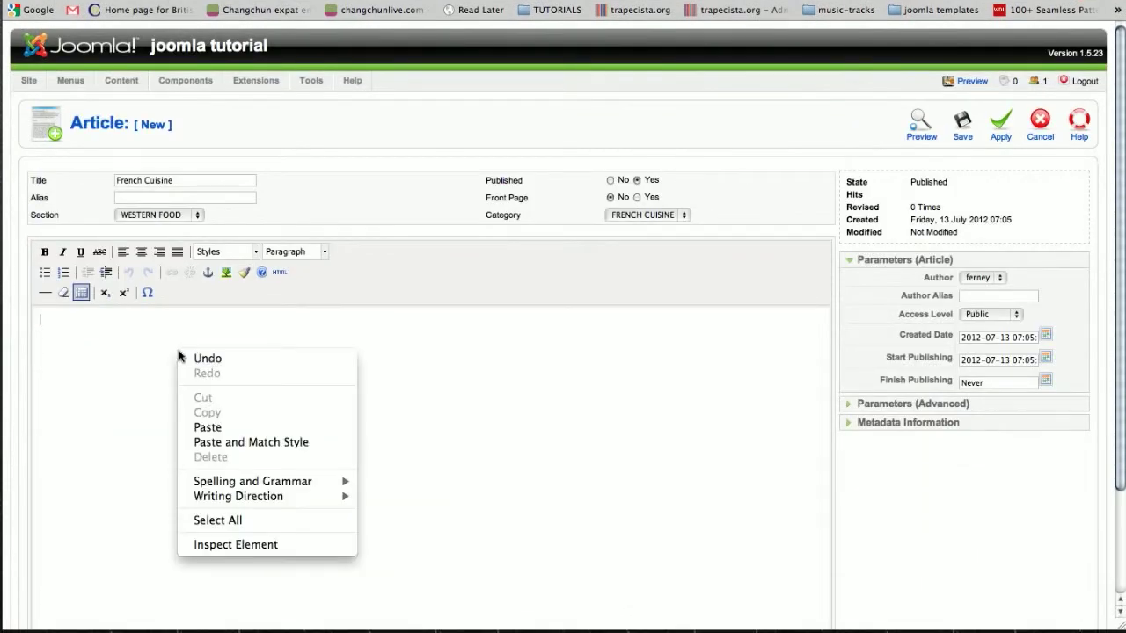
pyautogui.click(209, 443)
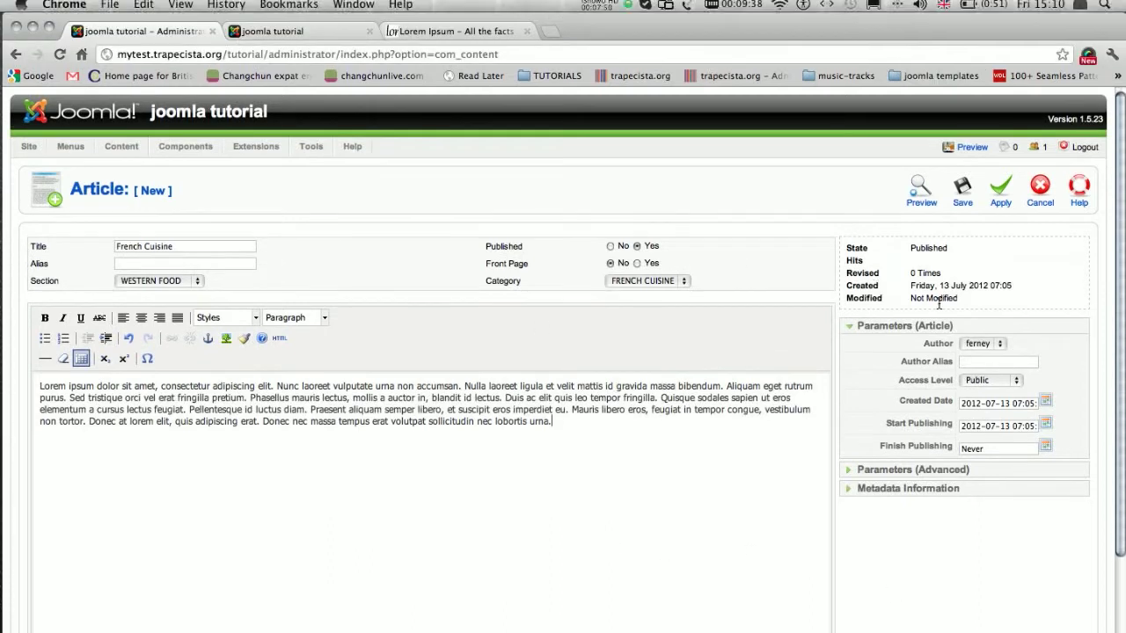
# Step: Set the article's Front Page option to Yes and save the article
pyautogui.scroll(-3, 720, 442)
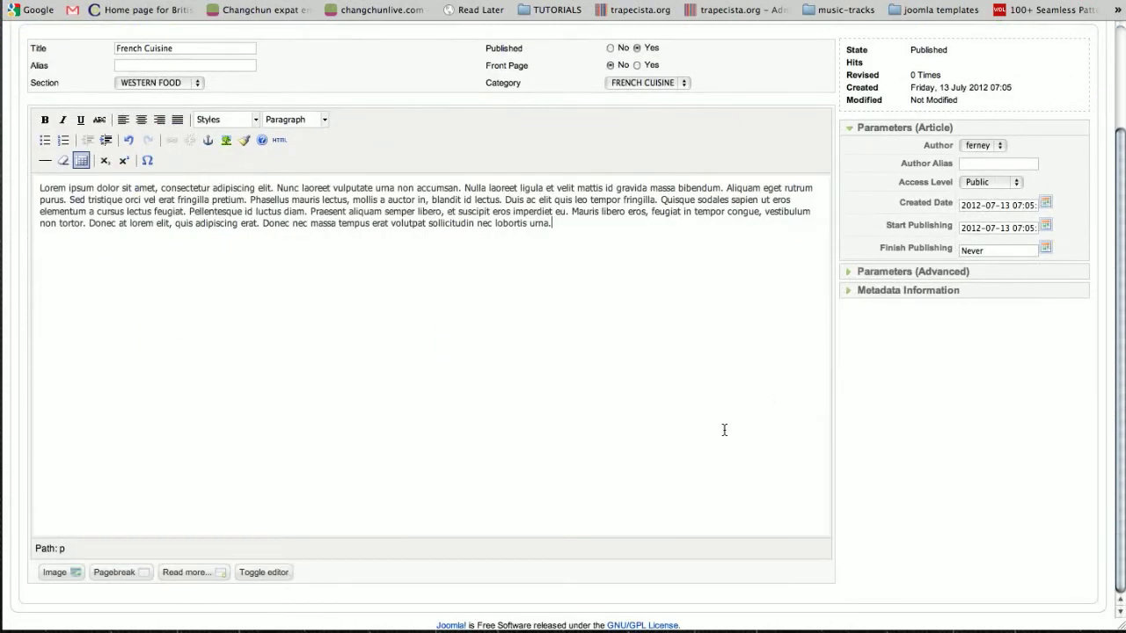
pyautogui.scroll(3, 724, 429)
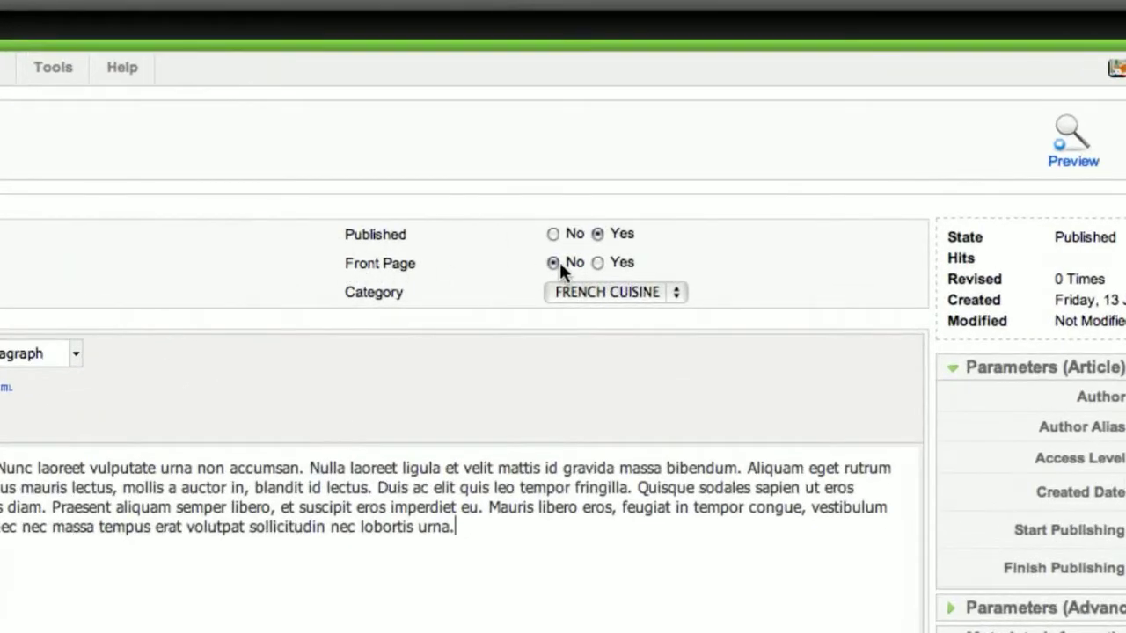
pyautogui.click(597, 262)
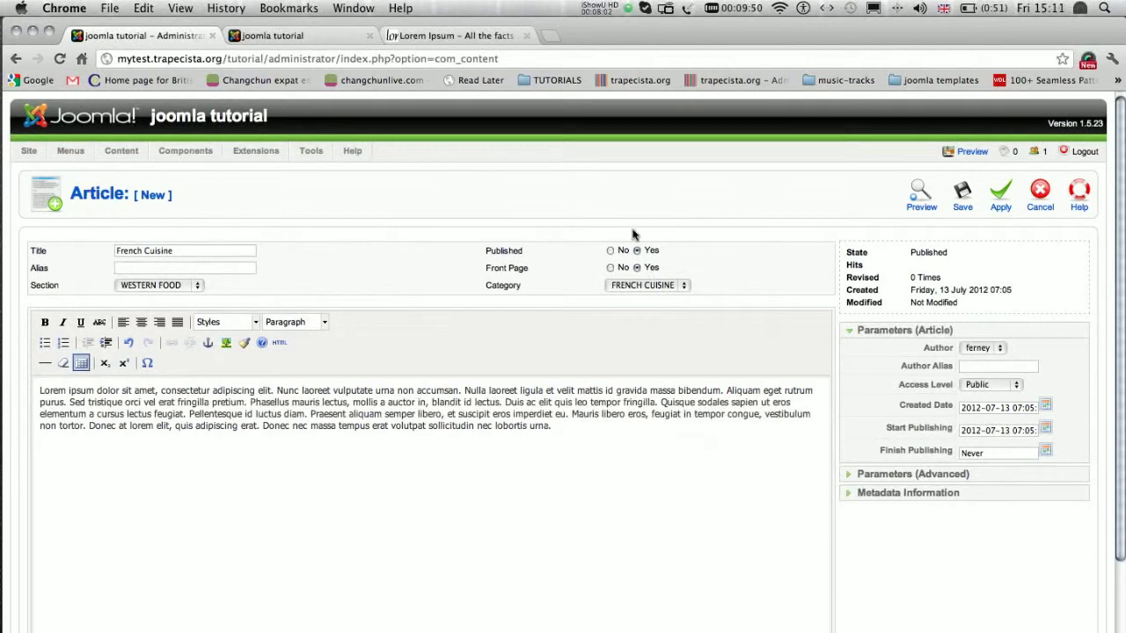
pyautogui.click(962, 200)
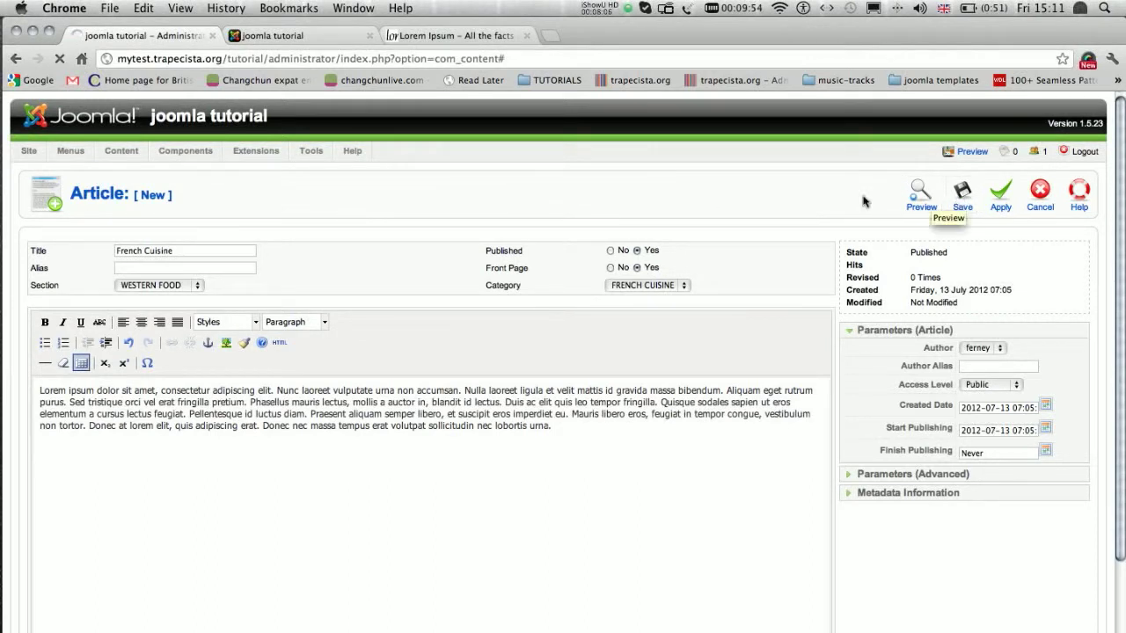
# Step: Reload the public site's home page to check the French Cuisine article there
pyautogui.click(264, 36)
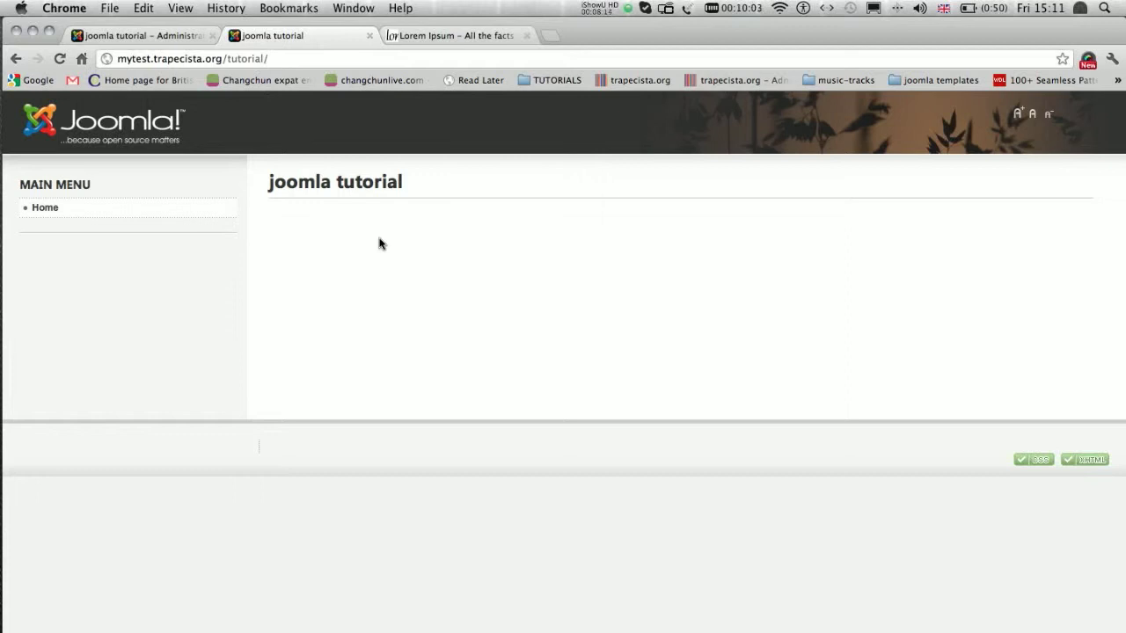
pyautogui.press('super+r')
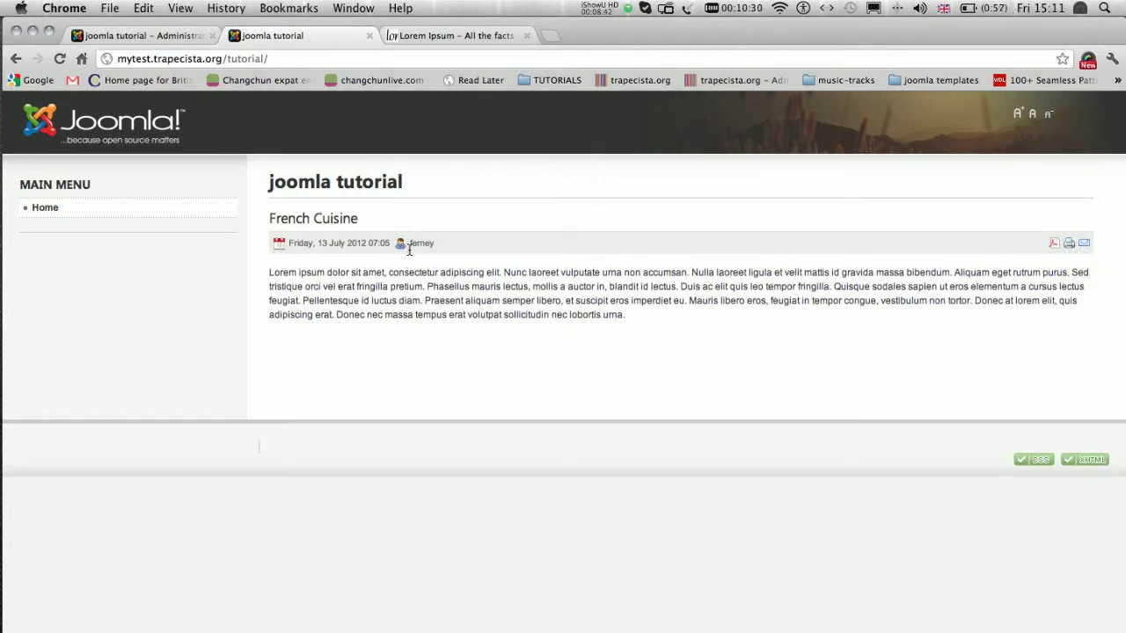
# Step: Reopen the French Cuisine article for editing and examine its advanced parameters, keeping Show Title on Use Global
pyautogui.click(118, 35)
pyautogui.moveTo(348, 185)
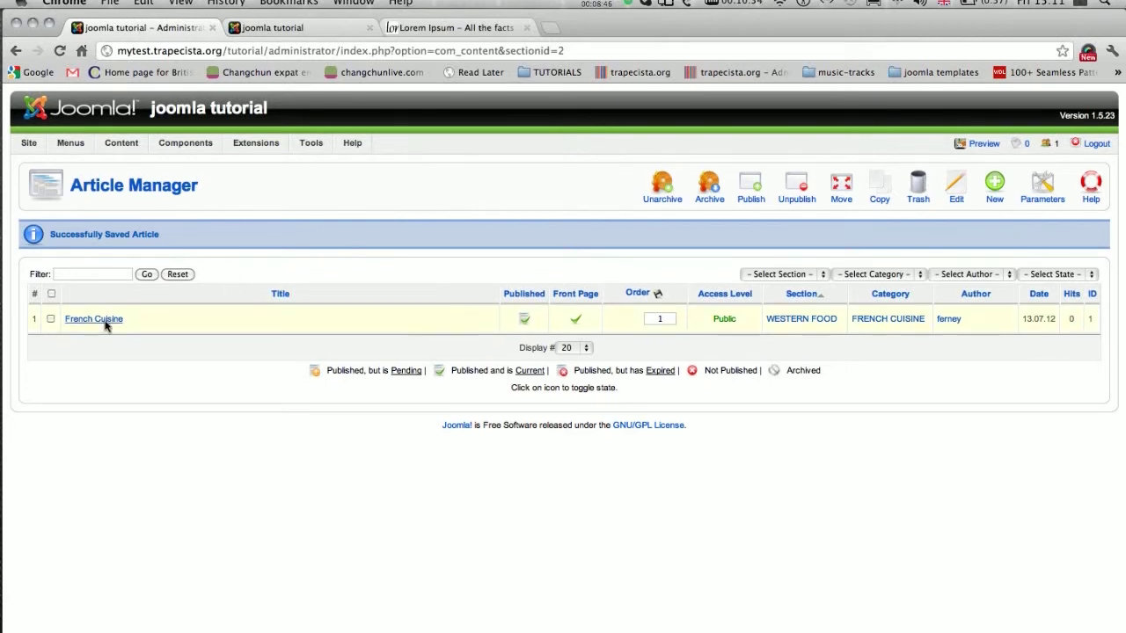
pyautogui.click(104, 321)
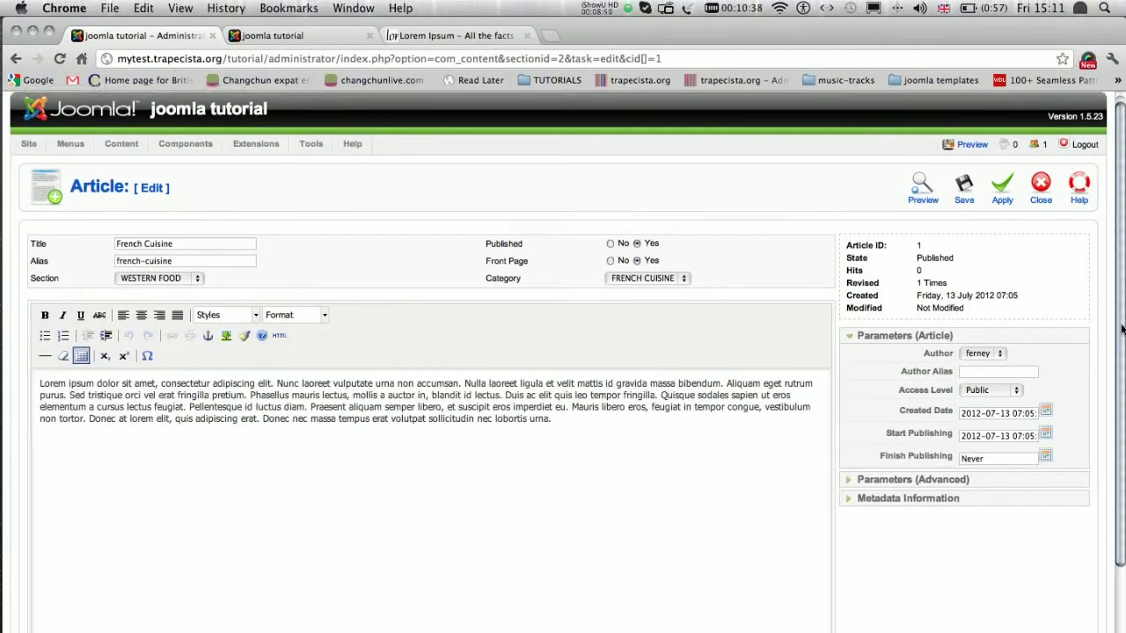
pyautogui.moveTo(1121, 308); pyautogui.dragTo(1123, 380)
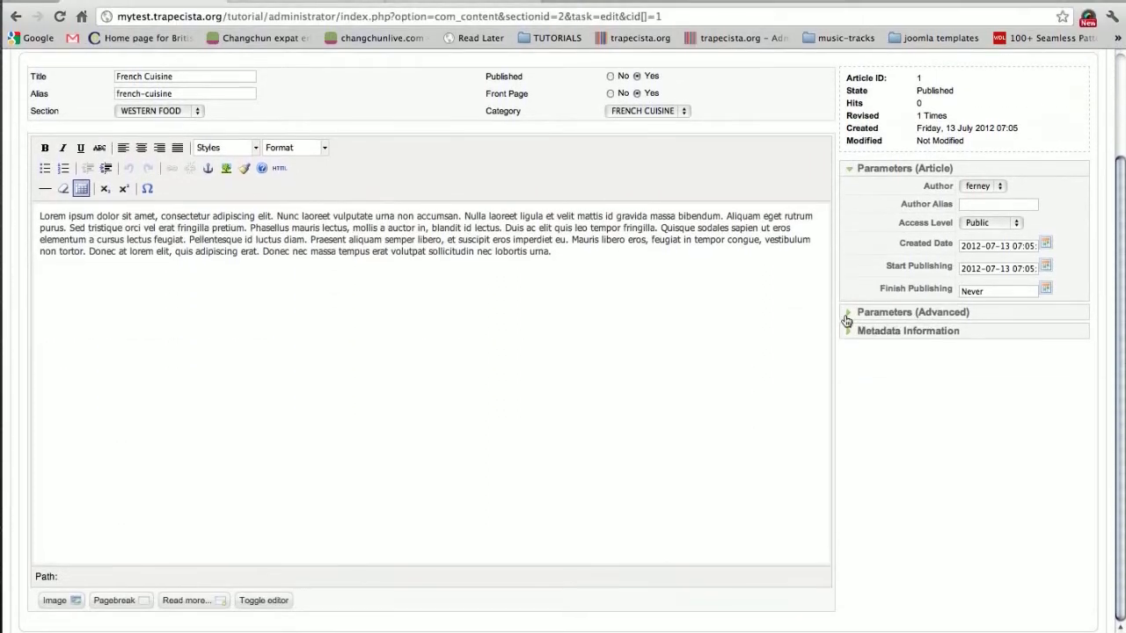
pyautogui.click(846, 317)
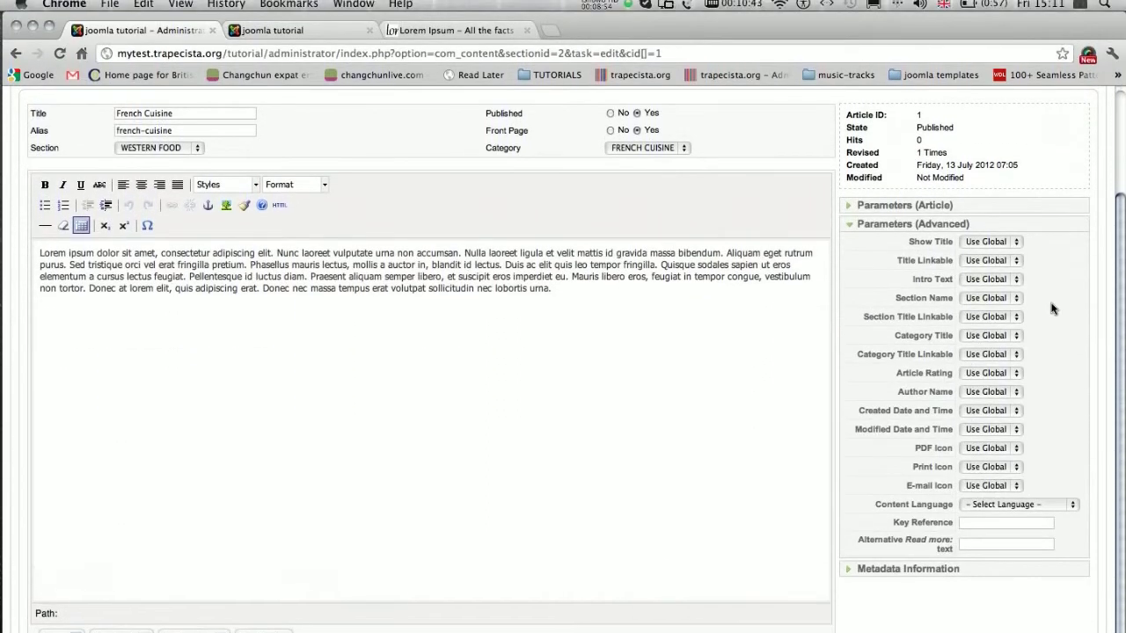
pyautogui.click(1017, 243)
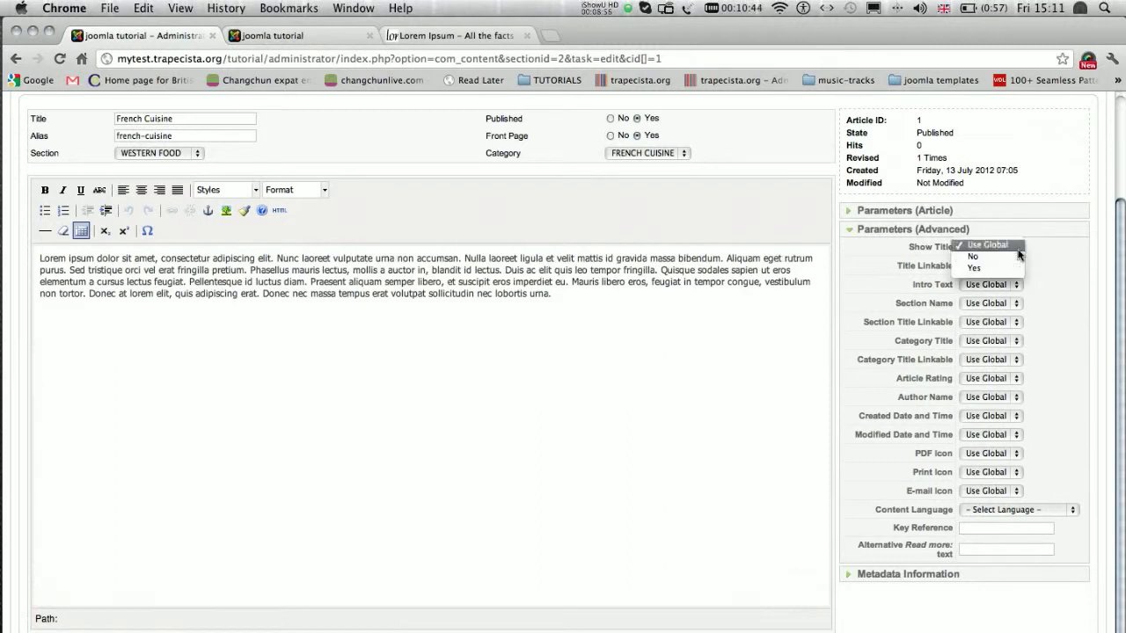
pyautogui.click(987, 245)
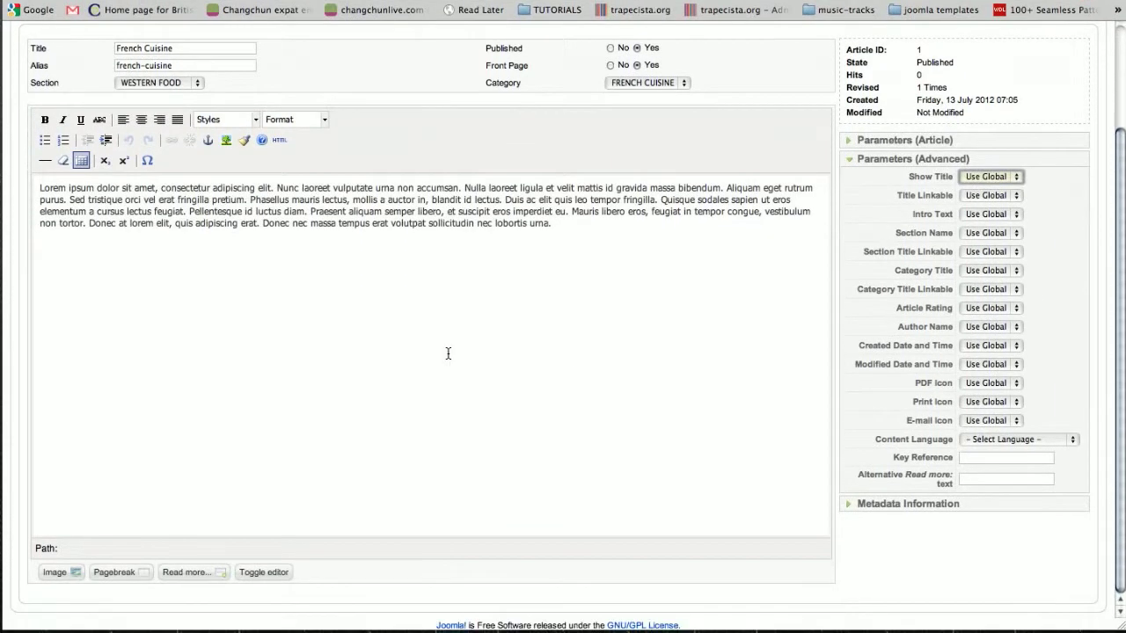
pyautogui.click(448, 354)
pyautogui.scroll(3, 1020, 308)
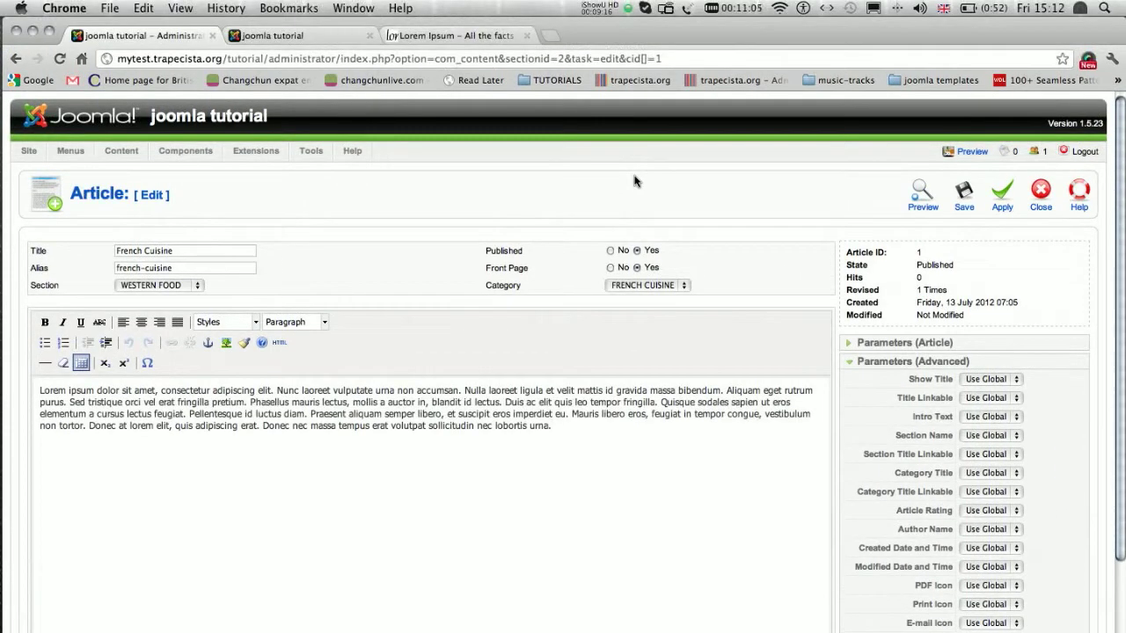